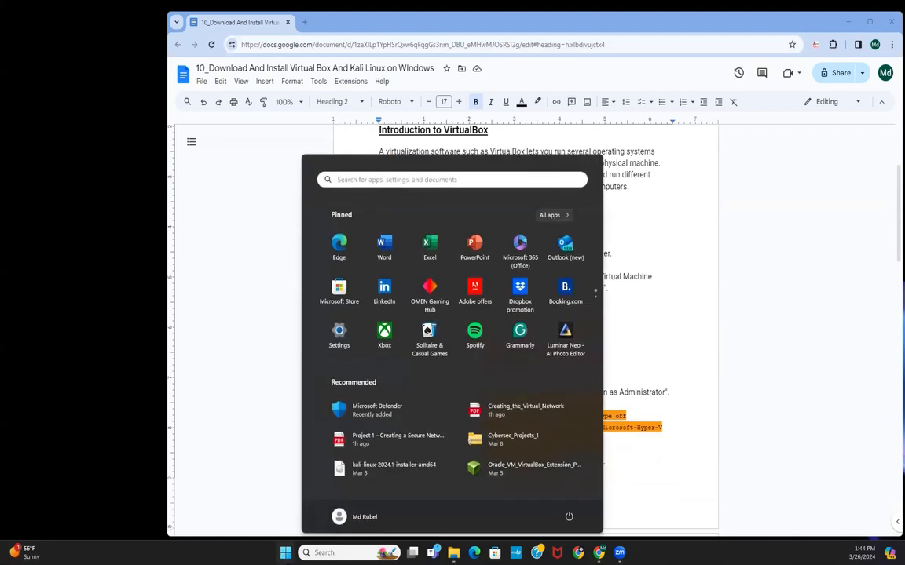
# Step: Copy the phrase "Turn Windows Features on or off" from the document's Windows 10/11 instructions
pyautogui.click(285, 553)
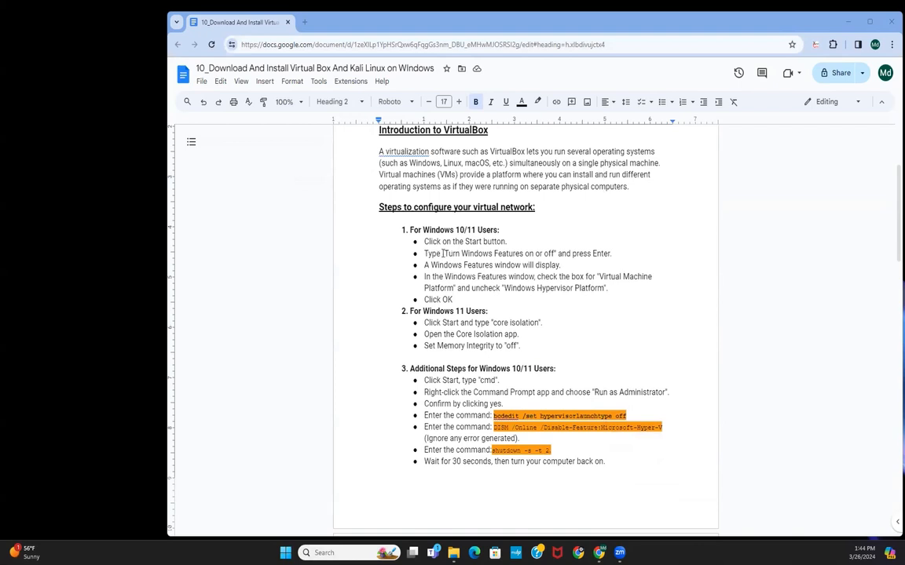
pyautogui.moveTo(445, 252); pyautogui.dragTo(554, 251)
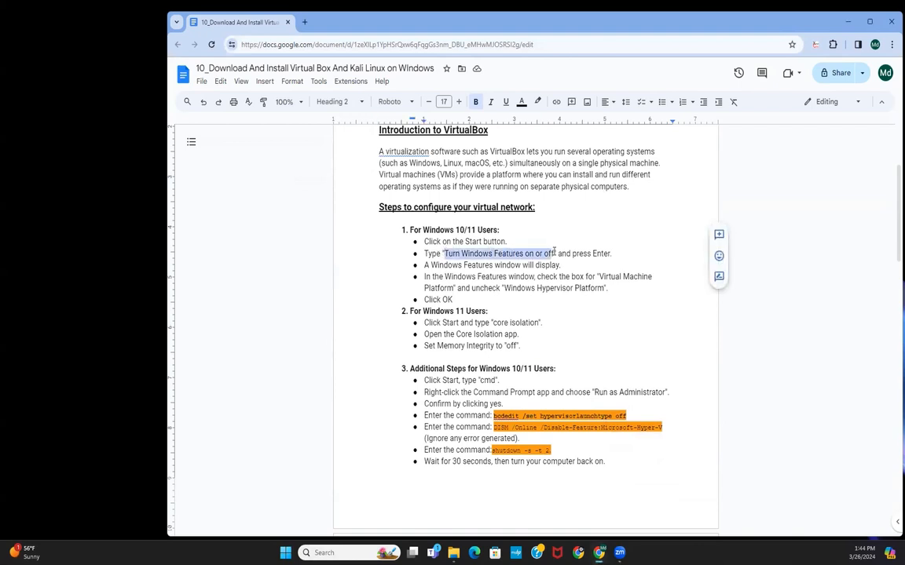
pyautogui.rightClick(534, 252)
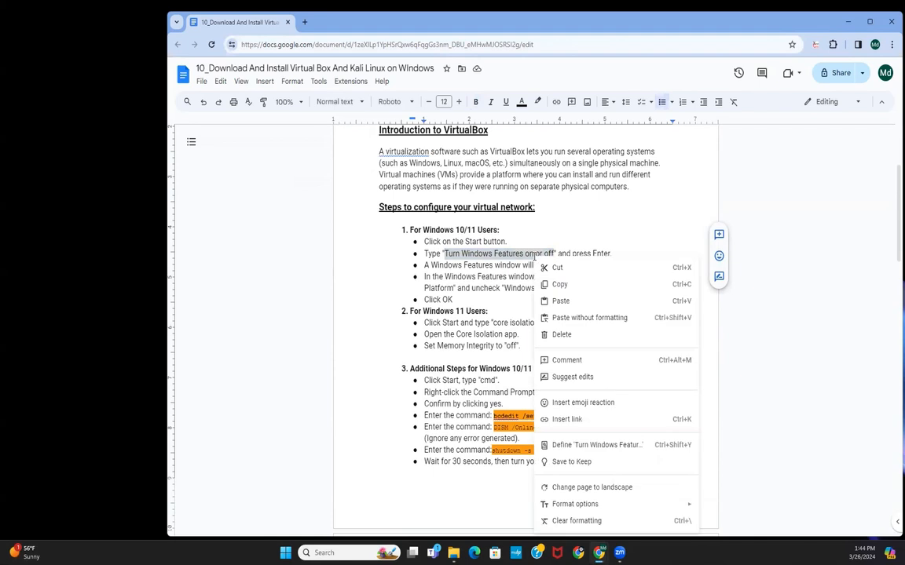
pyautogui.click(561, 285)
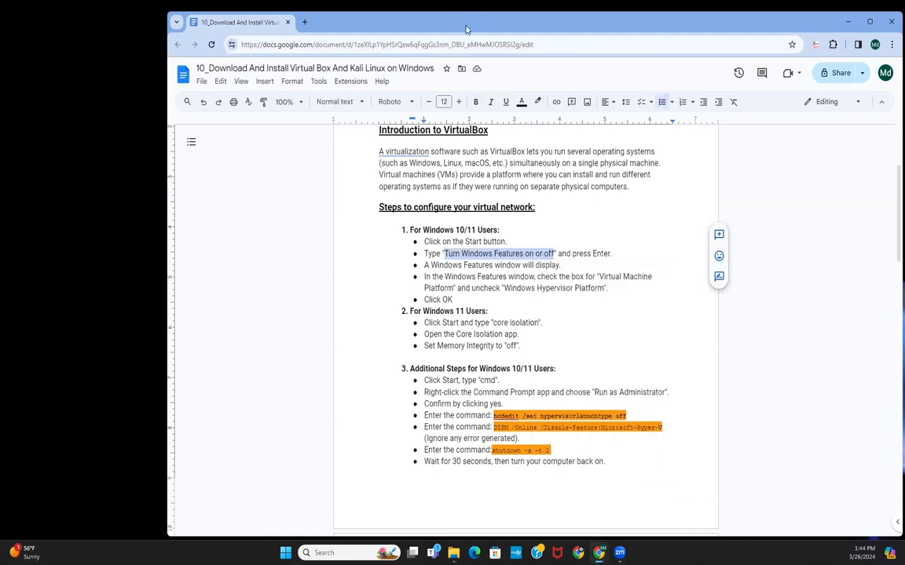
# Step: Paste the copied phrase into Windows search and open the Turn Windows features on or off control panel
pyautogui.moveTo(466, 29); pyautogui.dragTo(665, 20)
pyautogui.click(349, 553)
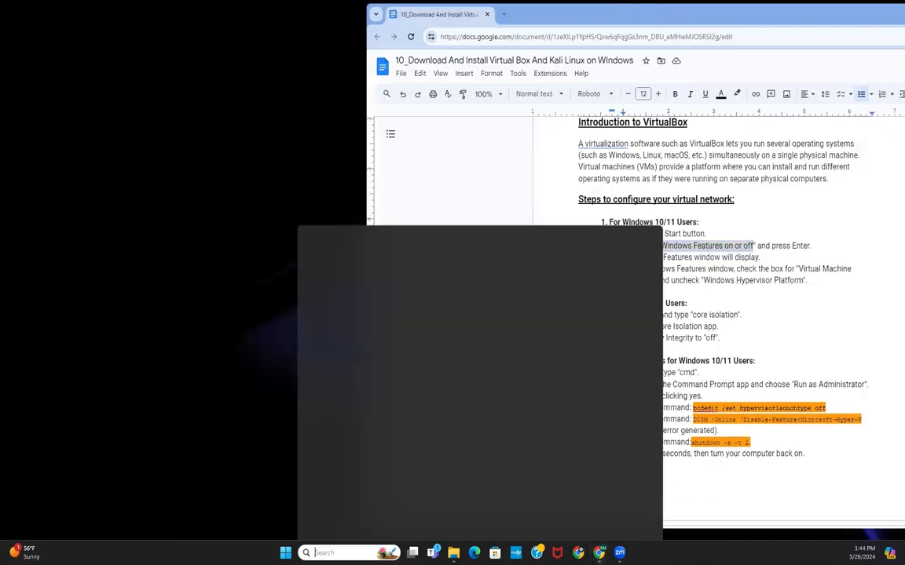
pyautogui.hotkey('ctrl', 'v')
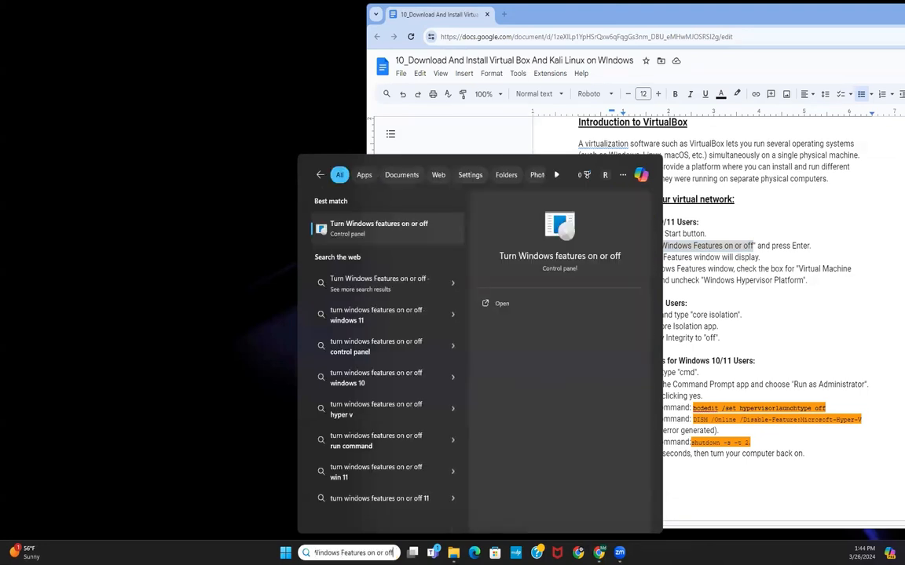
pyautogui.click(399, 229)
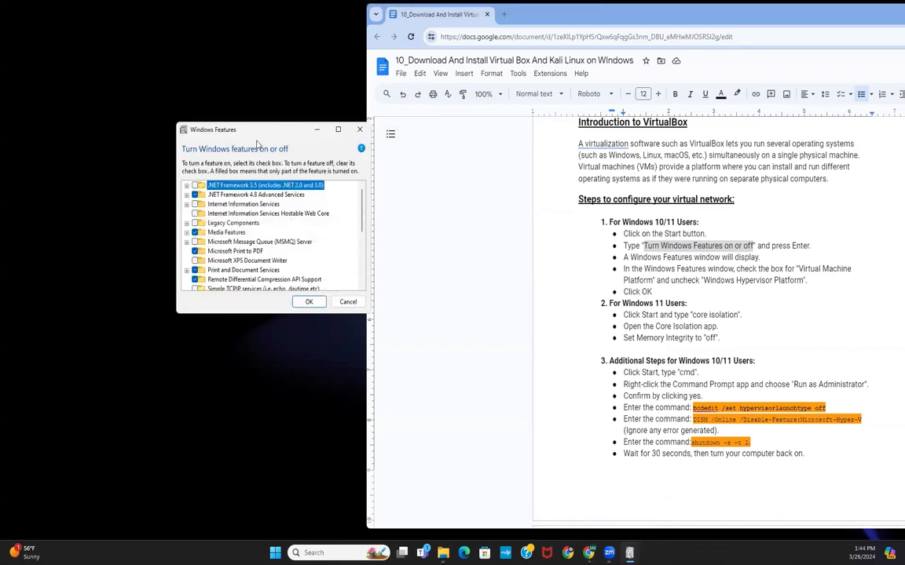
# Step: Review the Virtual Machine Platform and Windows Hypervisor Platform entries in the Windows Features list, then close the dialog
pyautogui.moveTo(625, 257); pyautogui.dragTo(759, 257)
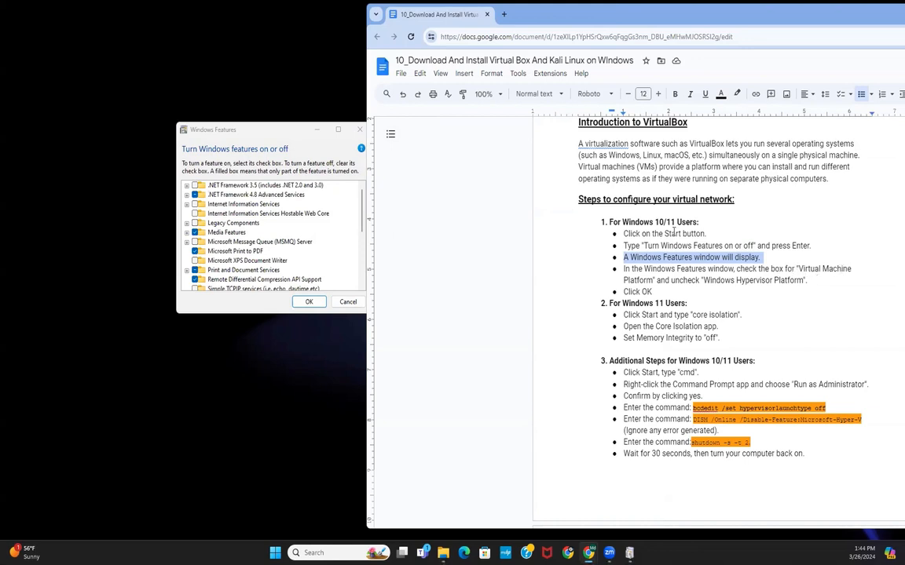
pyautogui.scroll(-3, 263, 227)
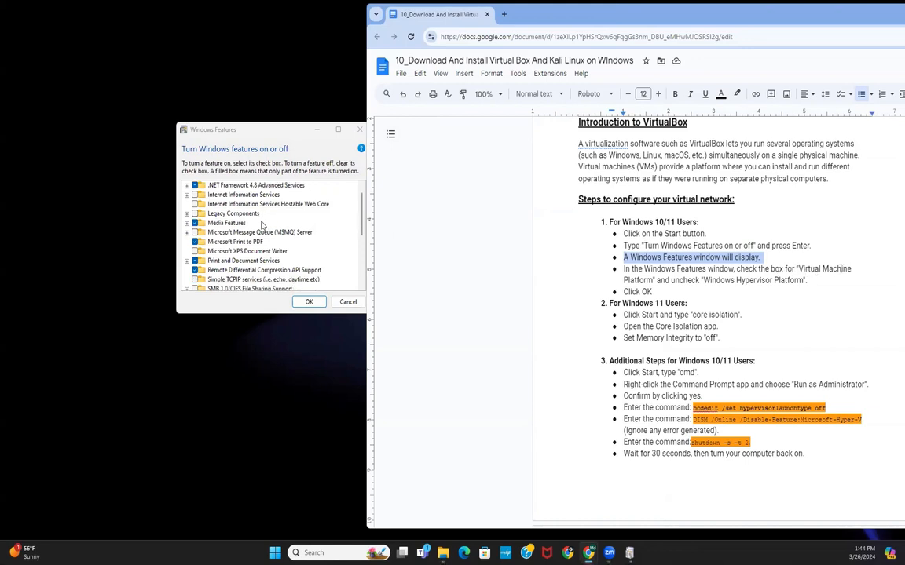
pyautogui.scroll(-3, 263, 225)
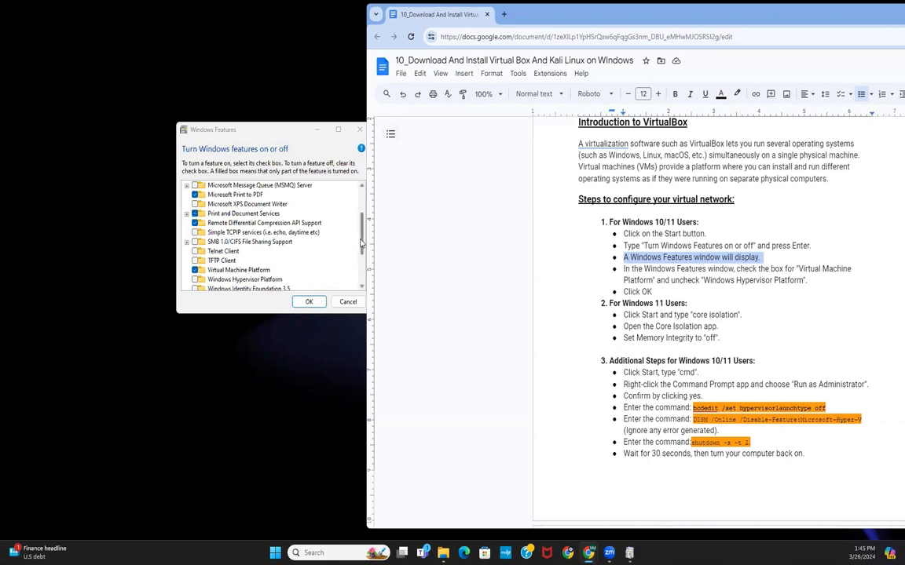
pyautogui.scroll(-2, 337, 236)
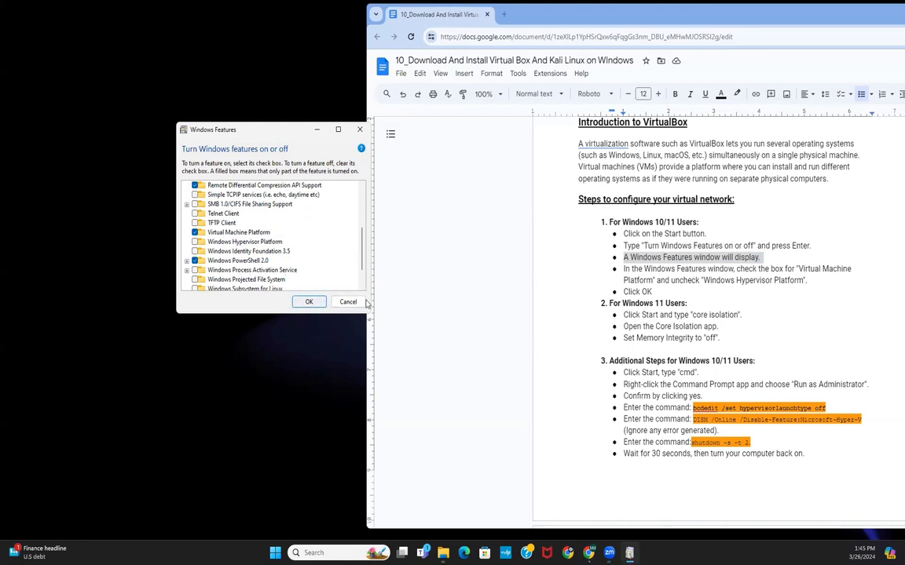
pyautogui.click(321, 302)
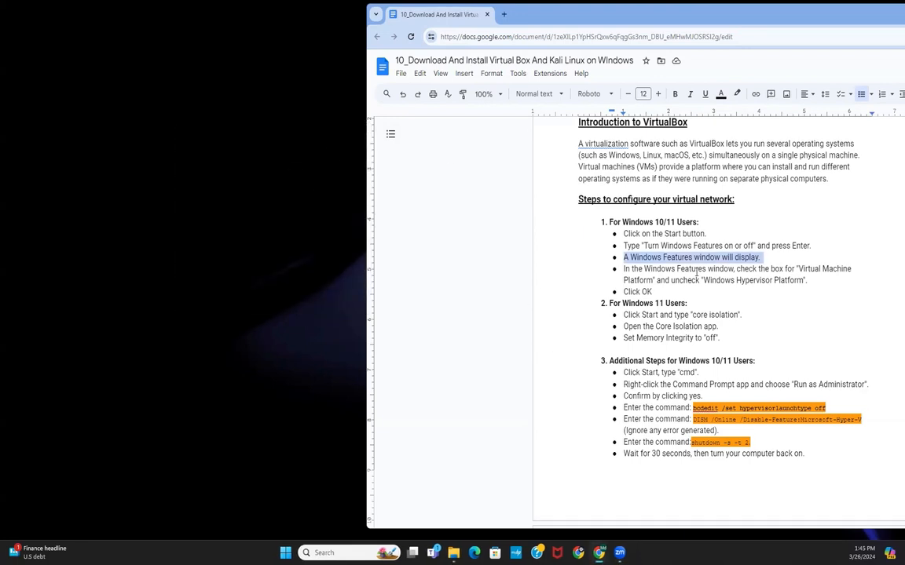
# Step: Read through the Windows 10/11 and Windows 11 instruction sections of the document
pyautogui.moveTo(651, 291); pyautogui.dragTo(542, 198)
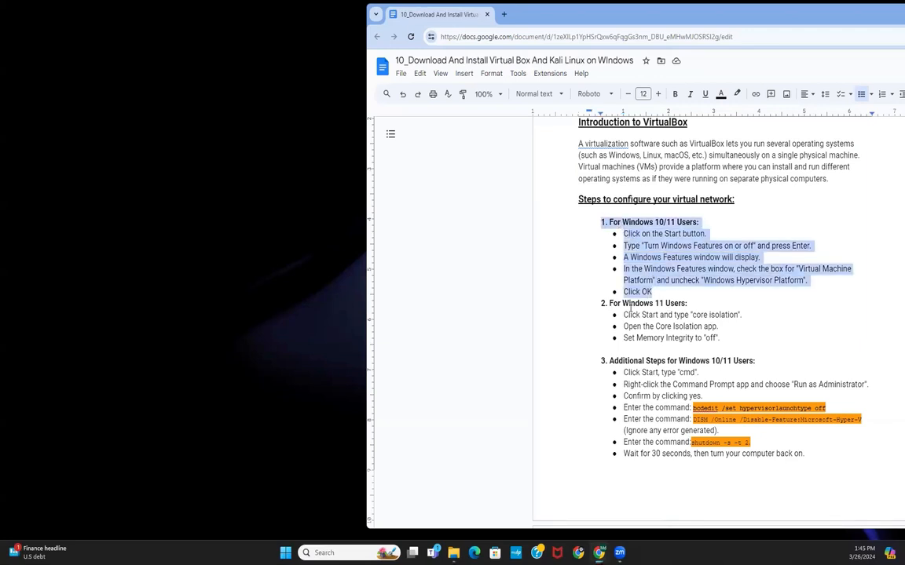
pyautogui.moveTo(720, 338); pyautogui.dragTo(590, 306)
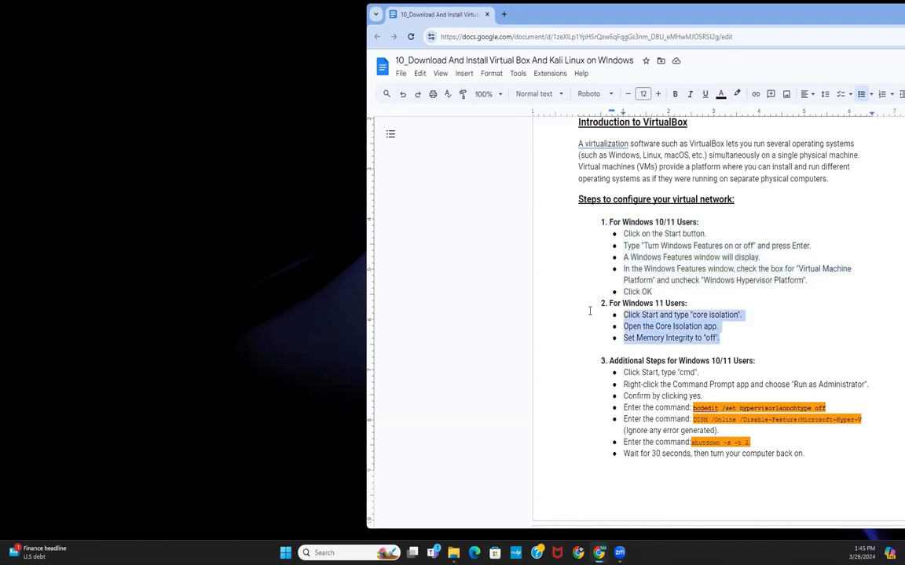
pyautogui.click(632, 223)
pyautogui.click(606, 222)
pyautogui.keyDown('shift'); pyautogui.click(746, 292); pyautogui.keyUp('shift')
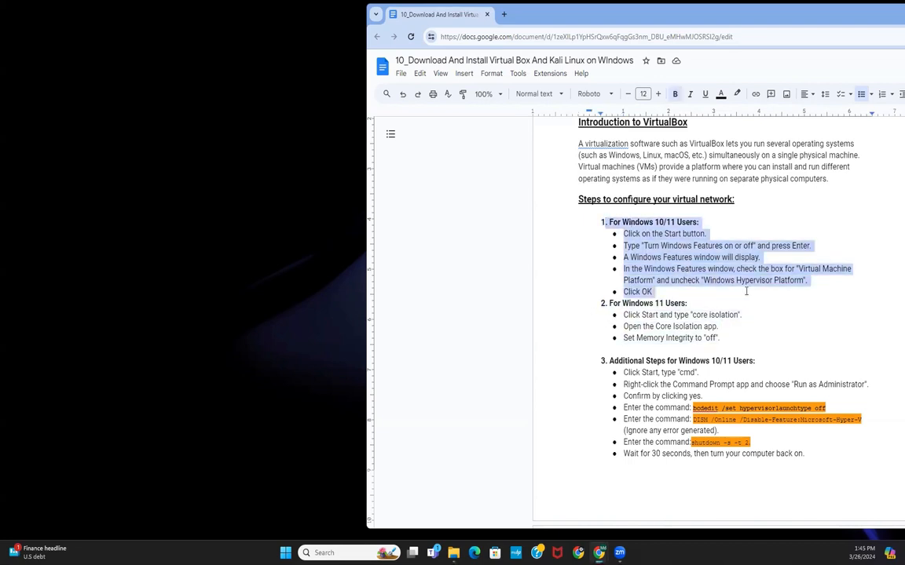
pyautogui.click(601, 303)
pyautogui.moveTo(601, 303); pyautogui.dragTo(715, 326)
pyautogui.click(719, 327)
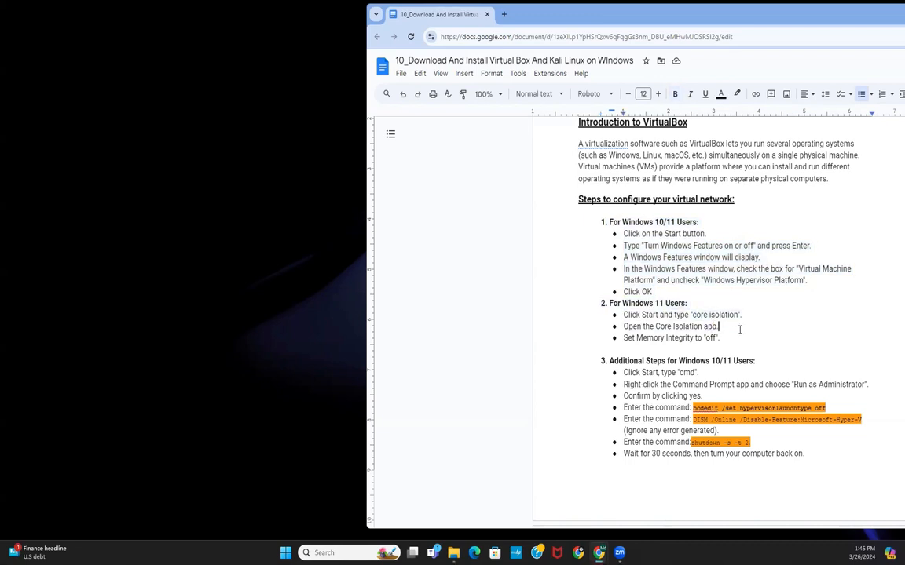
pyautogui.scroll(-1, 720, 326)
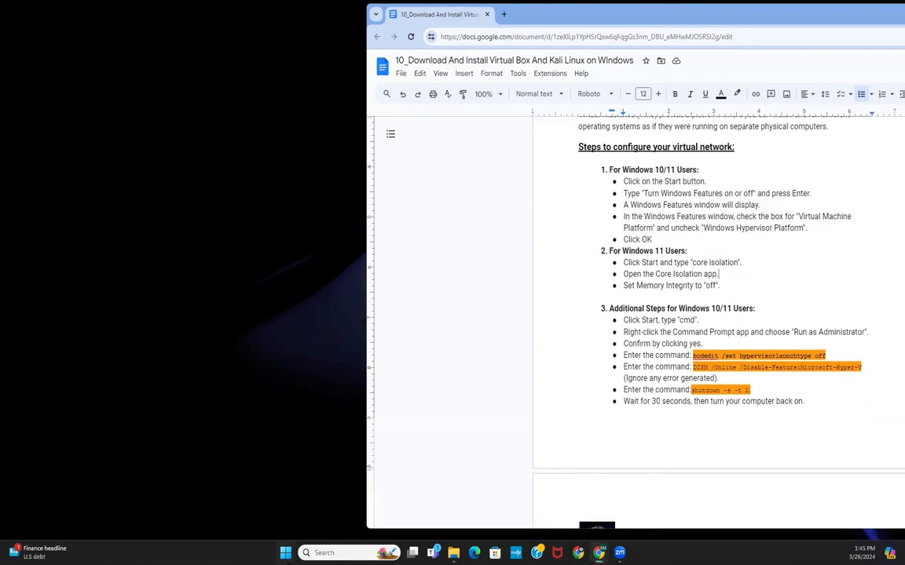
# Step: Search Windows for core isolation and open the Core isolation security settings
pyautogui.press('super')
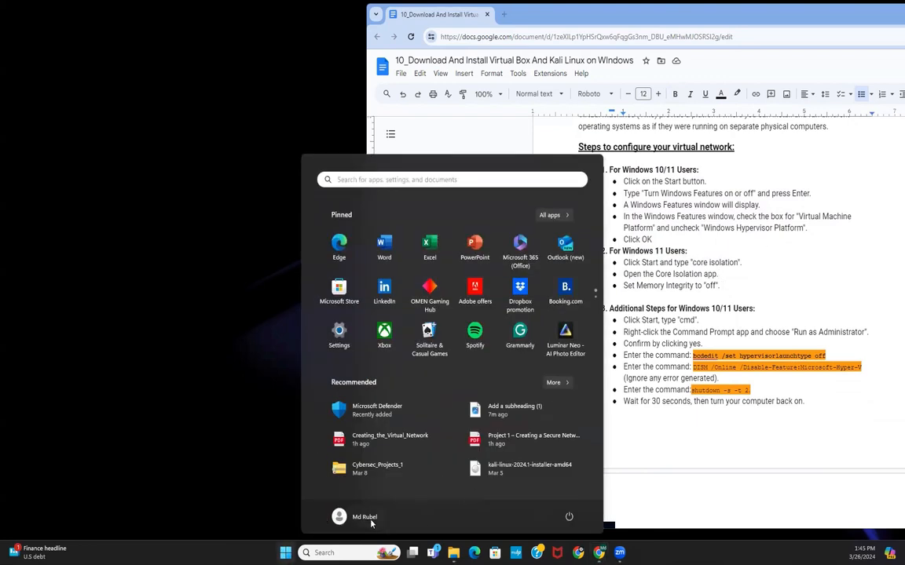
pyautogui.click(320, 552)
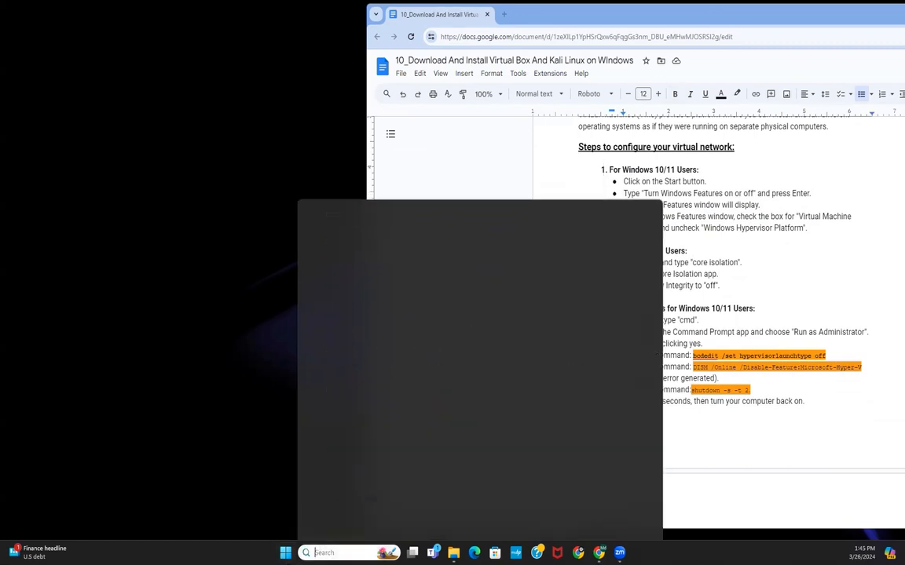
pyautogui.write('core ')
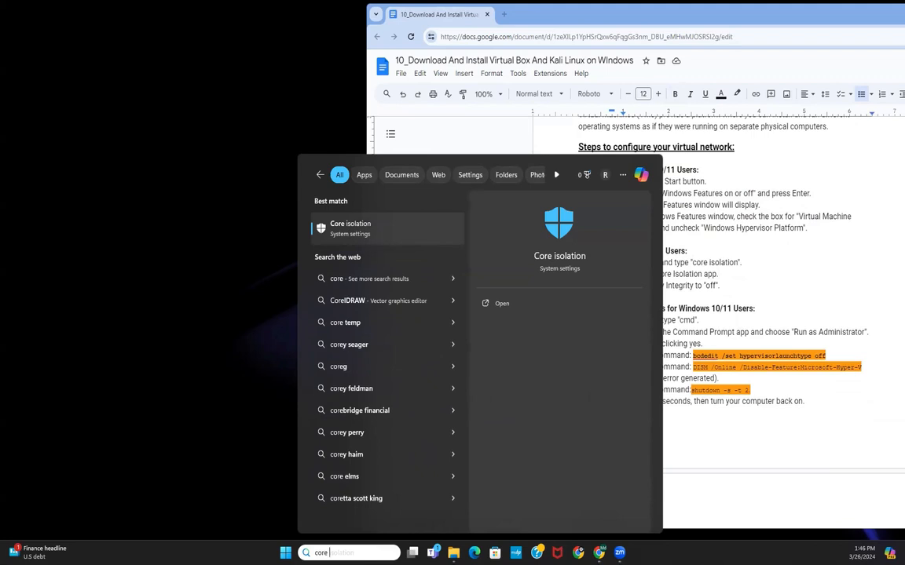
pyautogui.write('i')
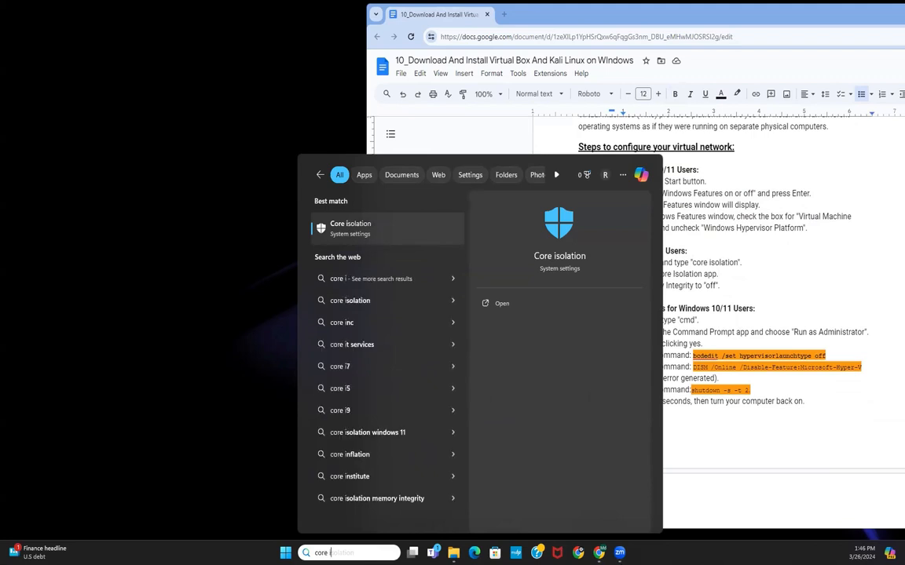
pyautogui.write('sol')
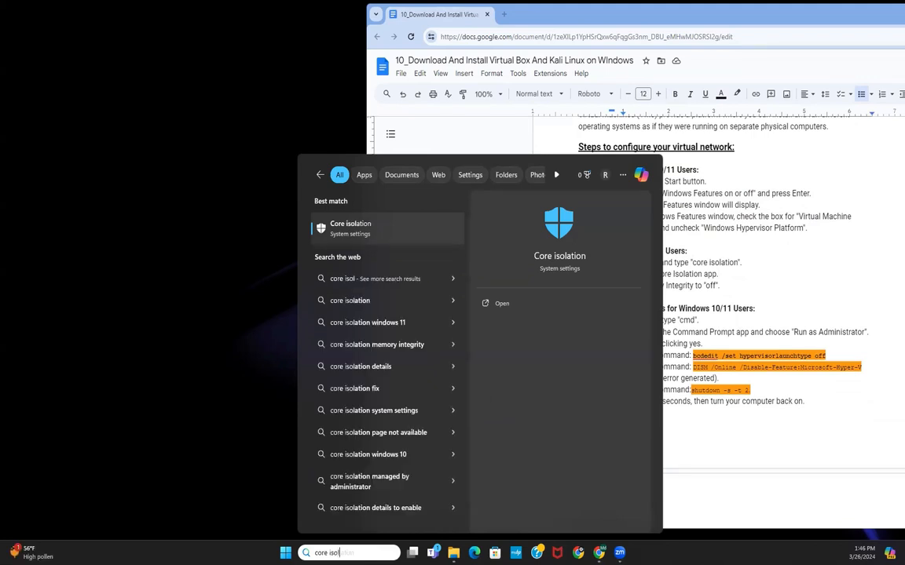
pyautogui.write('ation')
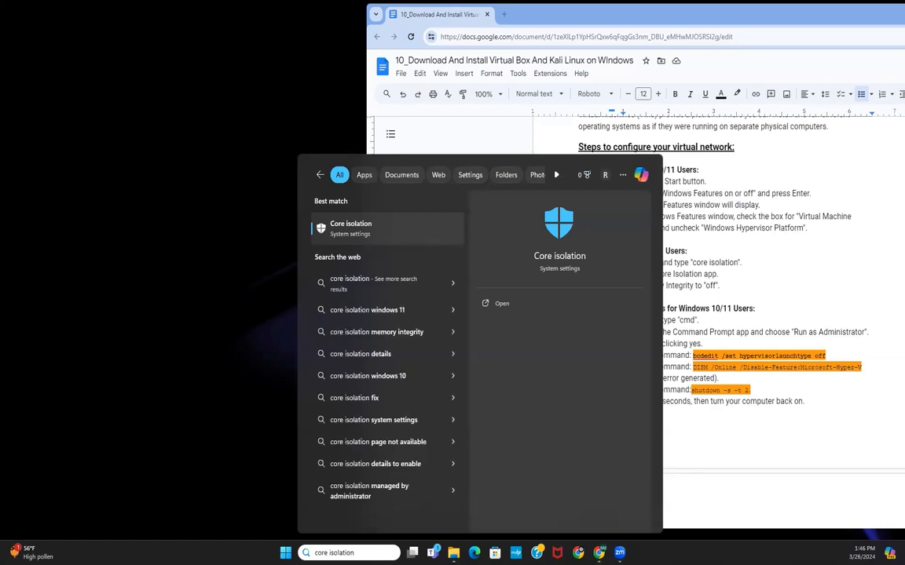
pyautogui.press('Return')
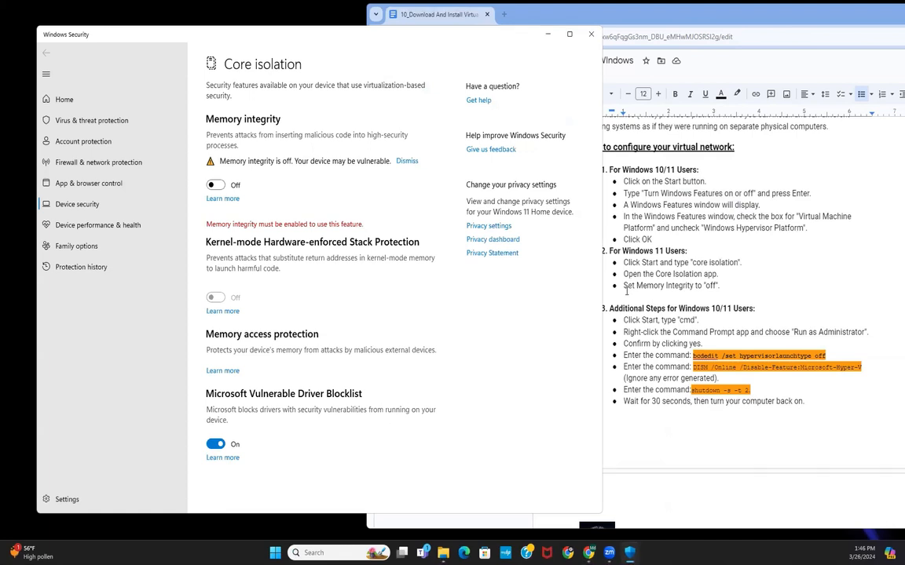
# Step: Review the Memory integrity setting in Core isolation against the instructions, then close Windows Security
pyautogui.moveTo(625, 286); pyautogui.dragTo(711, 286)
pyautogui.click(235, 179)
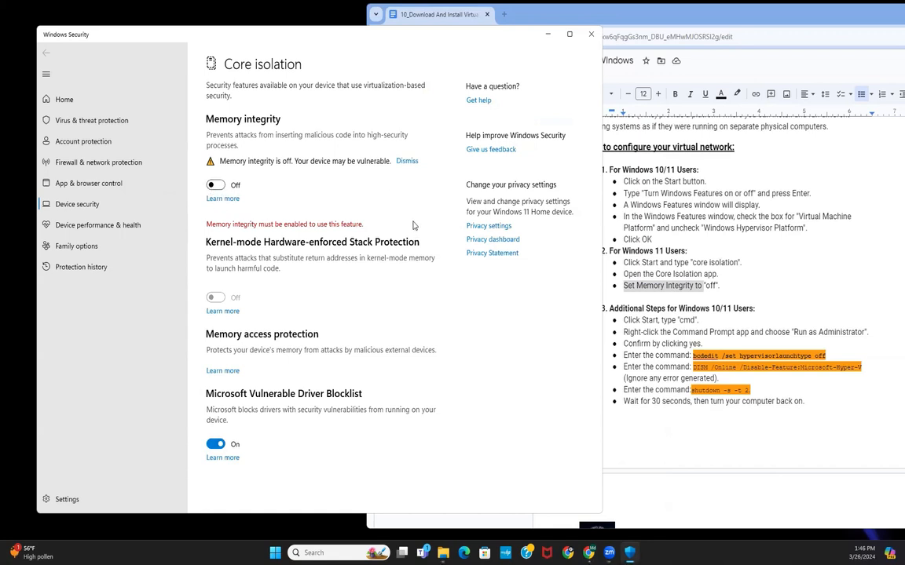
pyautogui.click(216, 185)
pyautogui.click(592, 33)
pyautogui.moveTo(720, 286); pyautogui.dragTo(581, 250)
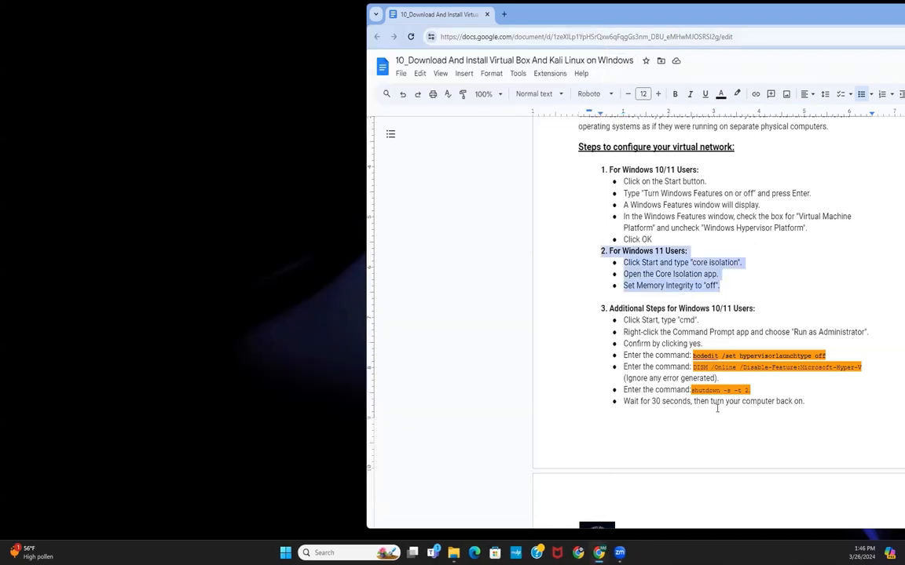
pyautogui.scroll(-3, 712, 393)
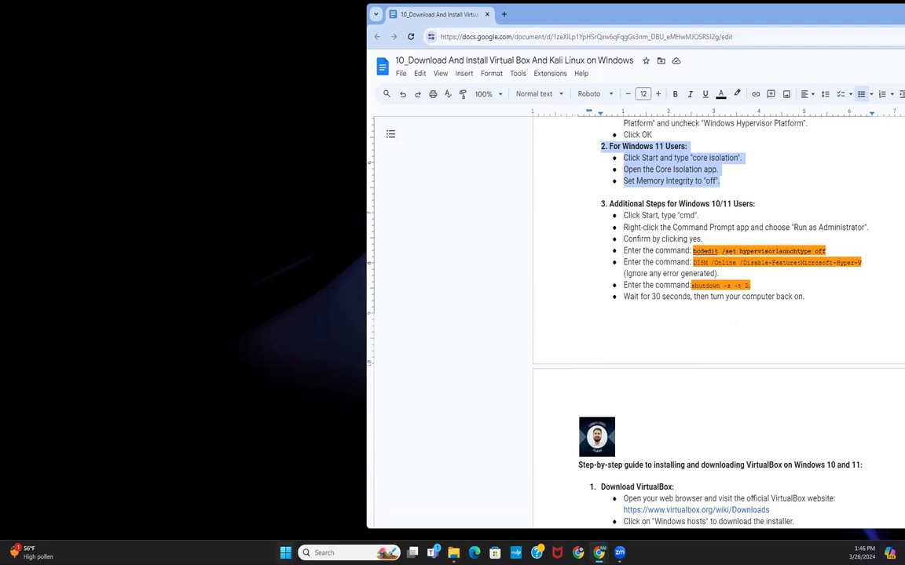
pyautogui.click(286, 553)
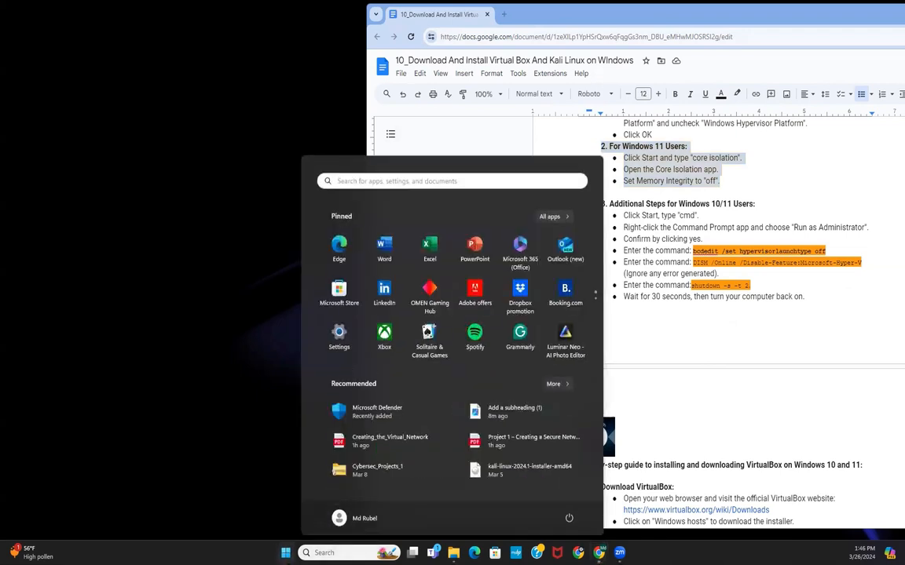
pyautogui.click(334, 552)
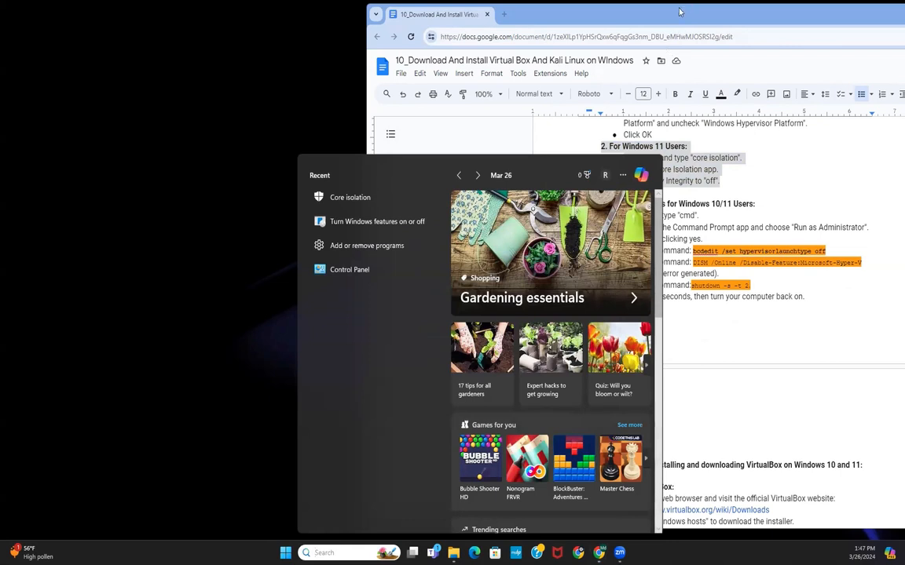
pyautogui.moveTo(679, 11); pyautogui.dragTo(759, 12)
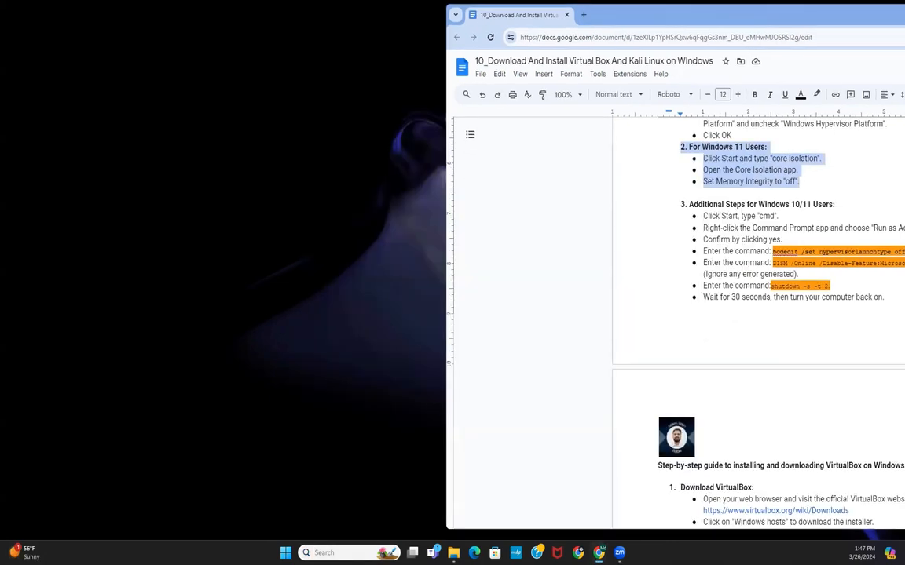
pyautogui.click(316, 553)
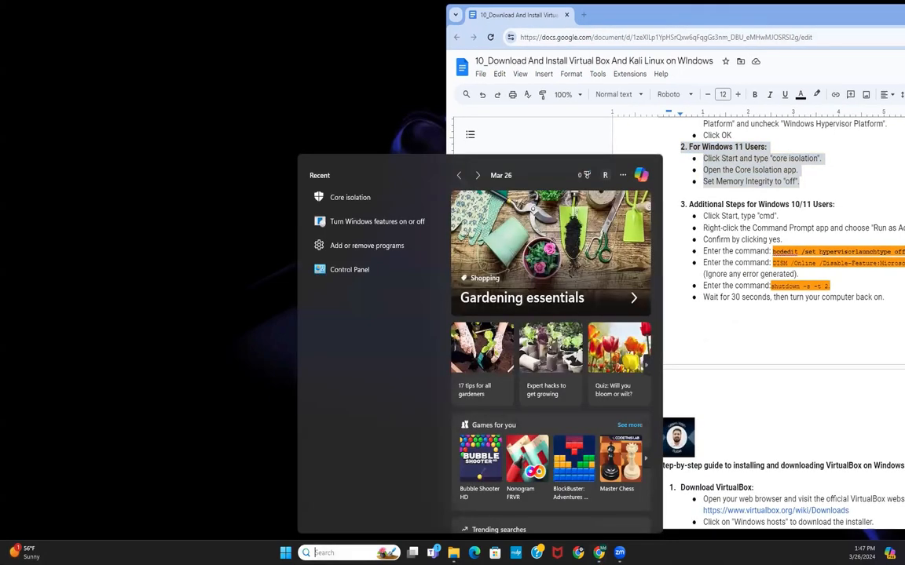
pyautogui.write('cmd')
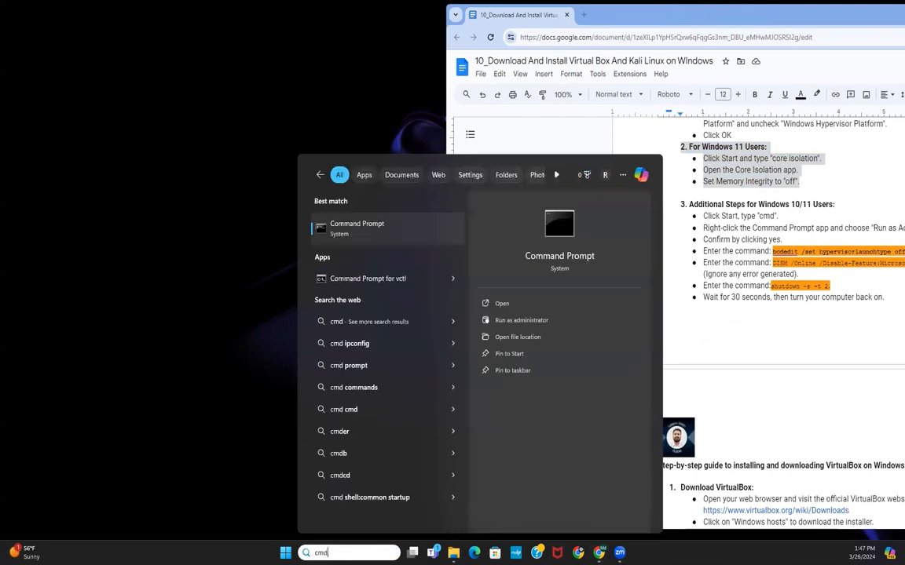
pyautogui.press('Escape')
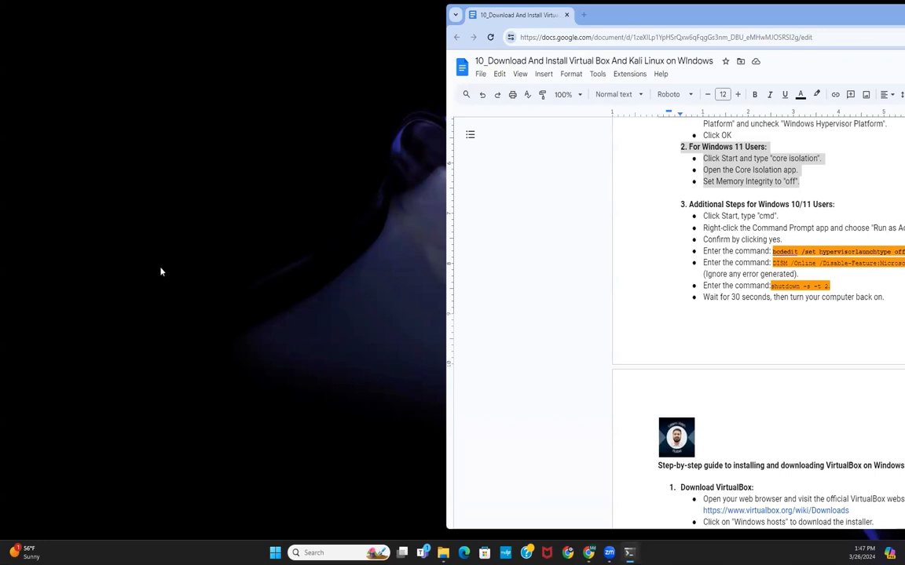
# Step: Search Windows for cmd and run Command Prompt as administrator
pyautogui.click(336, 552)
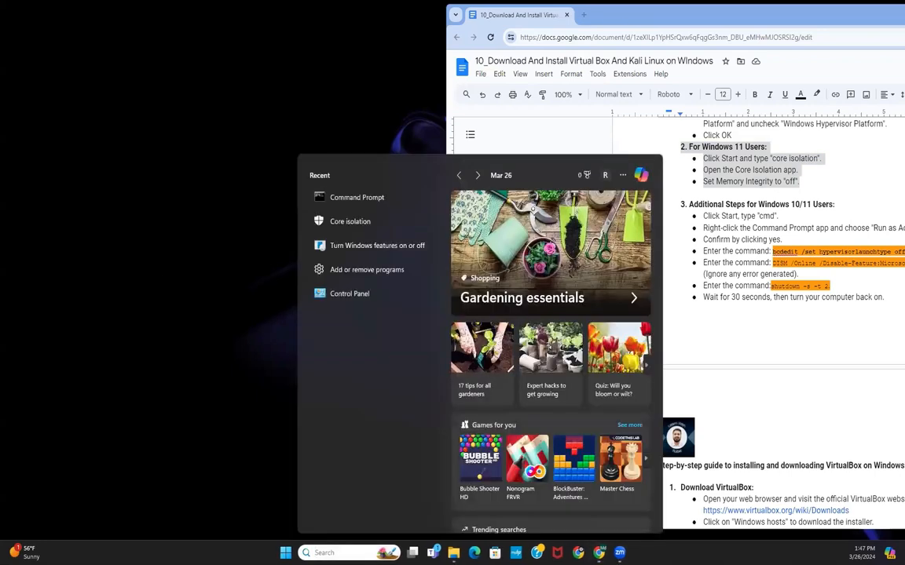
pyautogui.write('cmd')
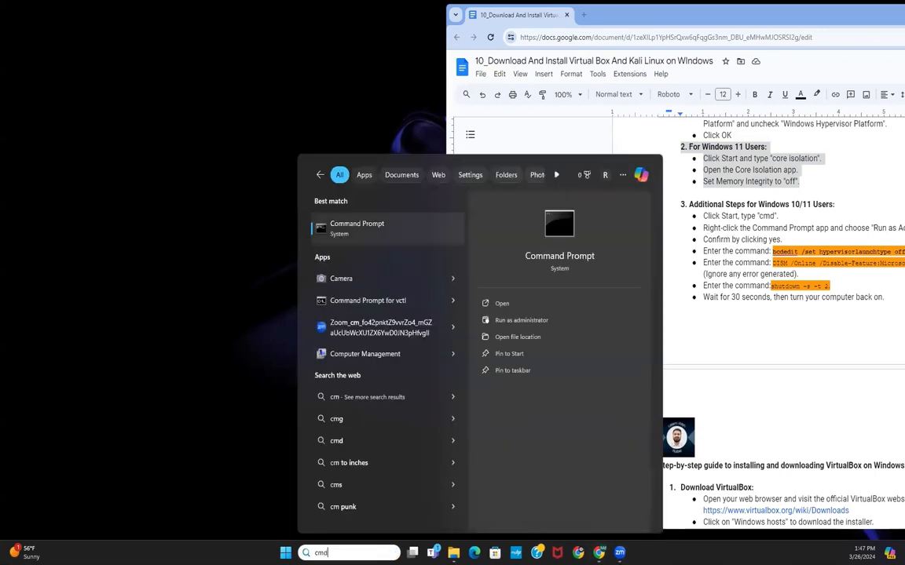
pyautogui.rightClick(374, 227)
pyautogui.click(420, 236)
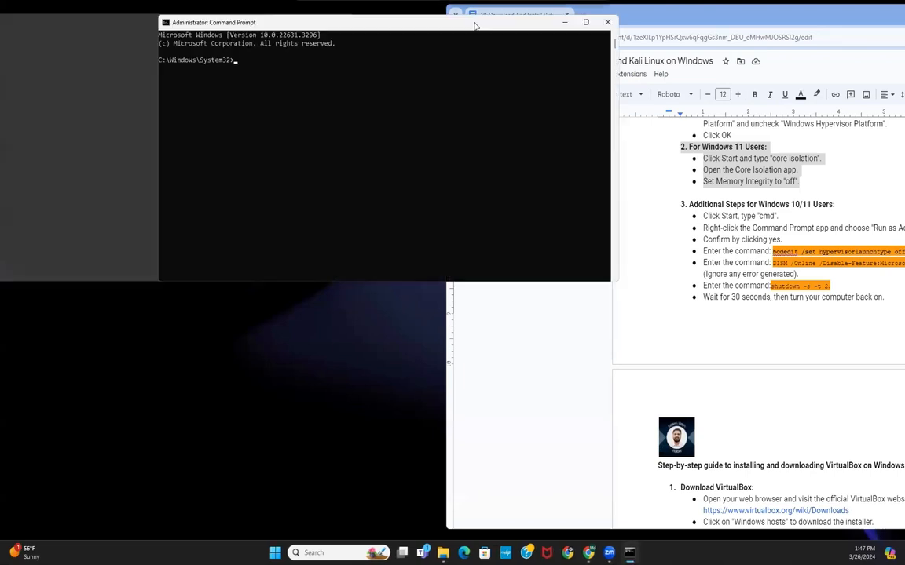
# Step: Arrange the Command Prompt window and the document window side by side
pyautogui.moveTo(443, 20); pyautogui.dragTo(377, 55)
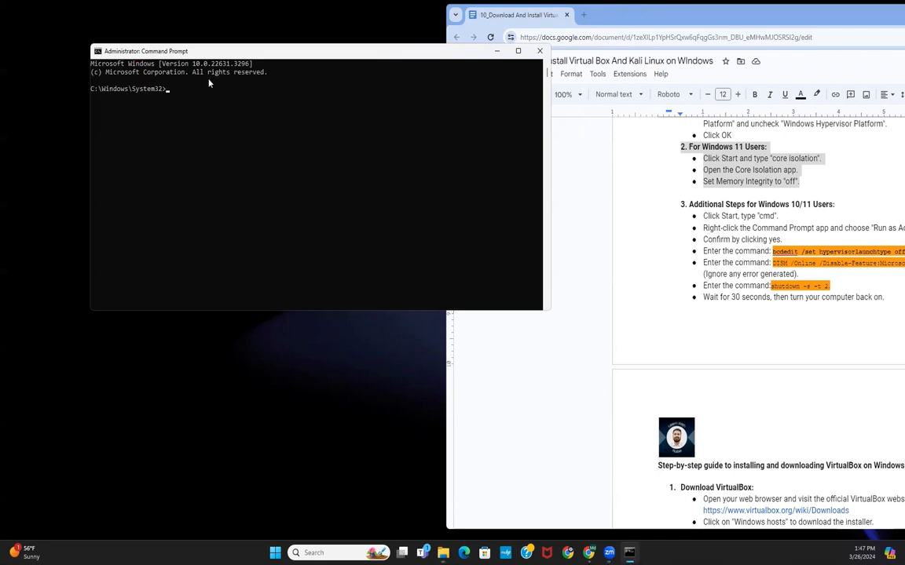
pyautogui.moveTo(402, 54); pyautogui.dragTo(369, 81)
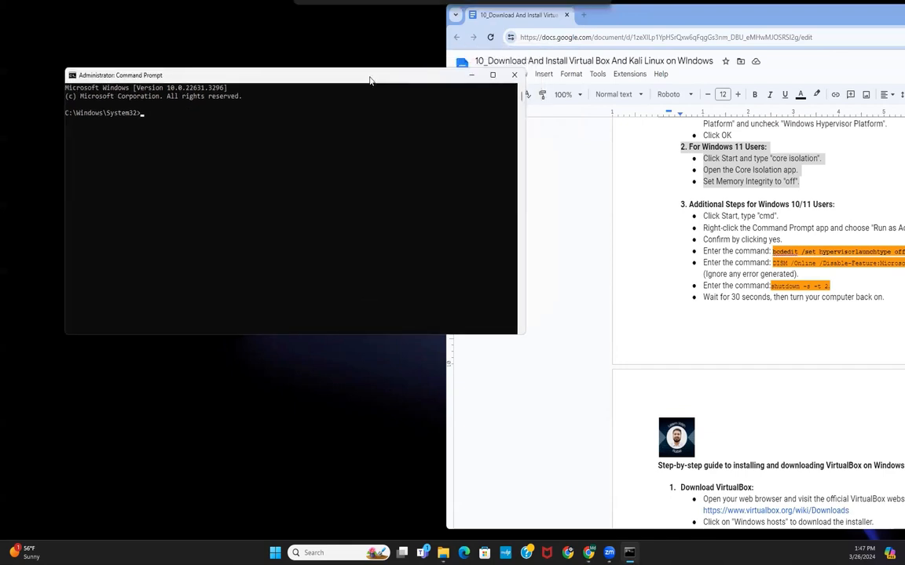
pyautogui.moveTo(514, 173); pyautogui.dragTo(430, 177)
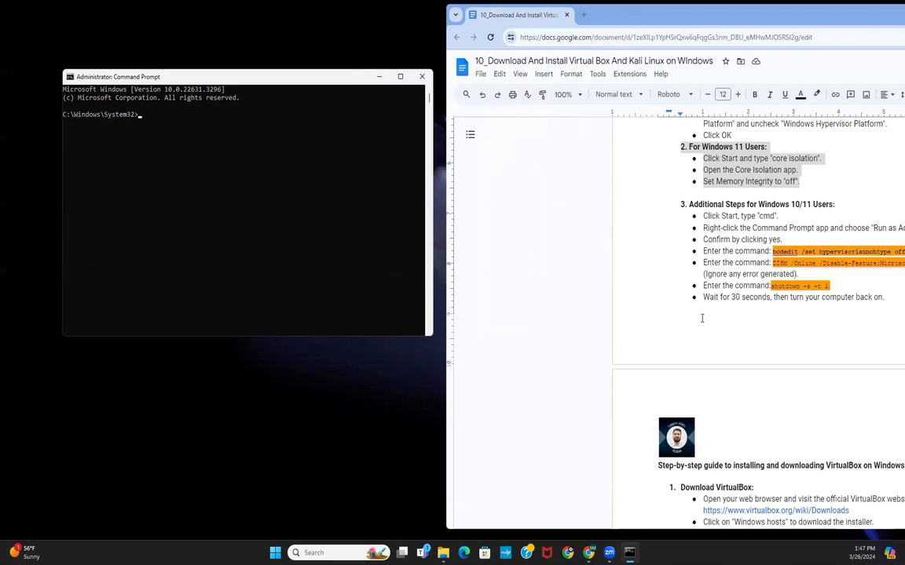
pyautogui.click(649, 22)
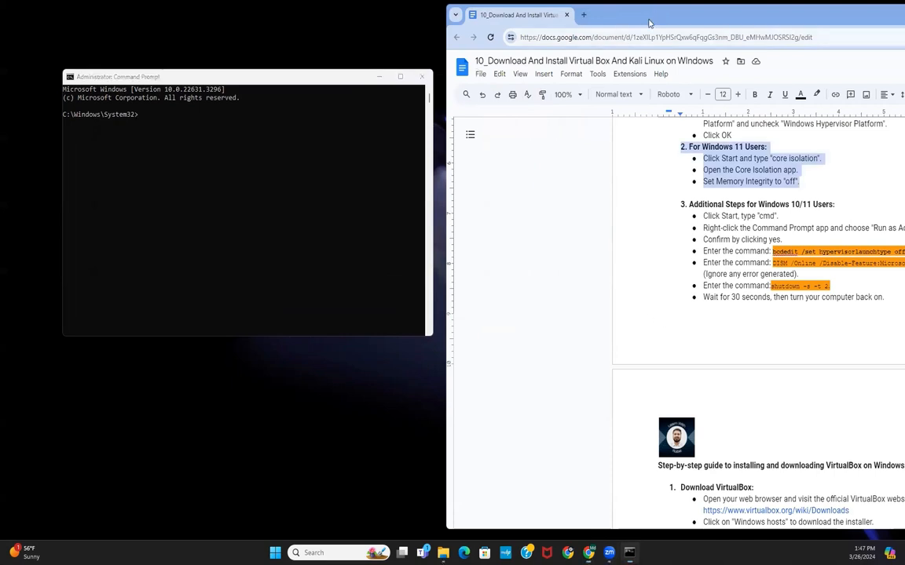
pyautogui.moveTo(649, 22); pyautogui.dragTo(556, 43)
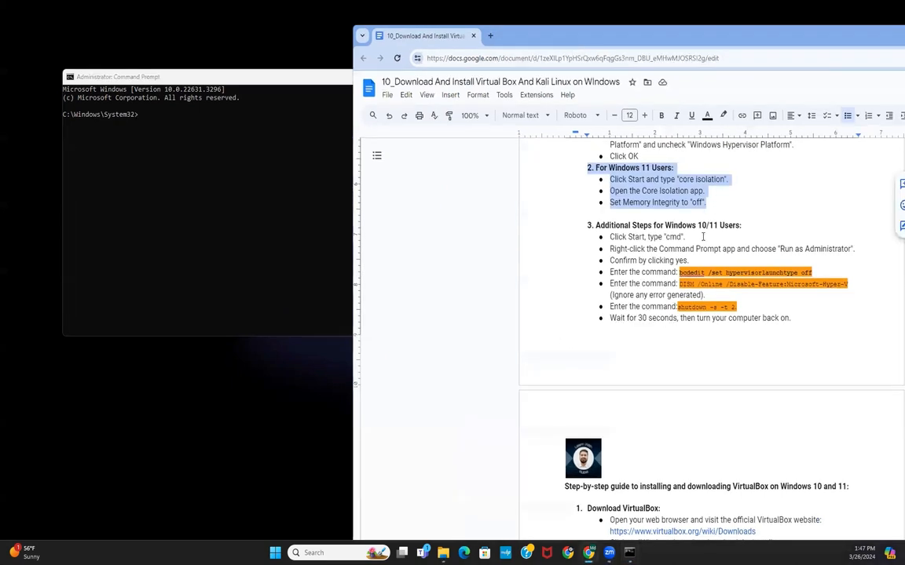
# Step: Copy the bcdedit /set hypervisorlaunchtype off command from the document and run it in Command Prompt
pyautogui.click(658, 272)
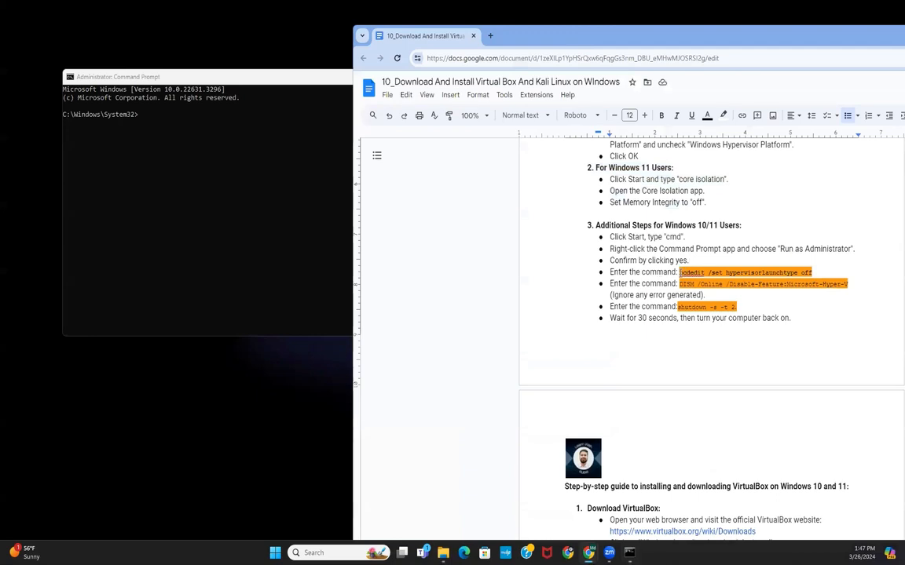
pyautogui.moveTo(680, 271); pyautogui.dragTo(813, 272)
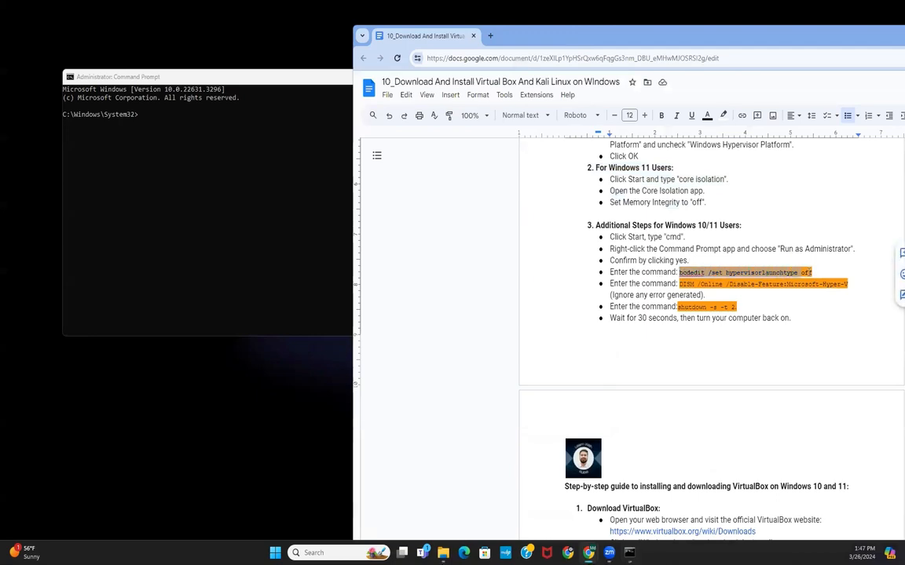
pyautogui.rightClick(813, 272)
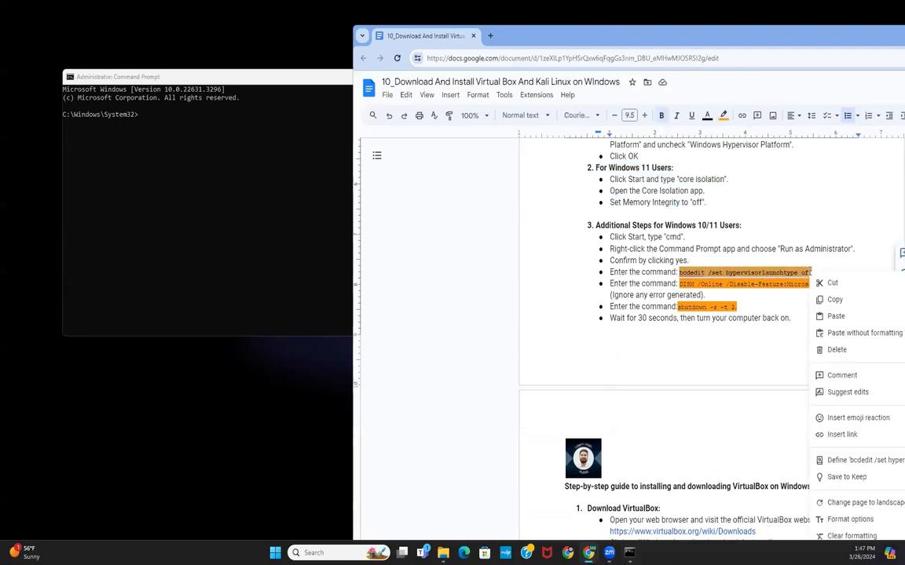
pyautogui.click(835, 299)
pyautogui.click(162, 125)
pyautogui.rightClick(163, 126)
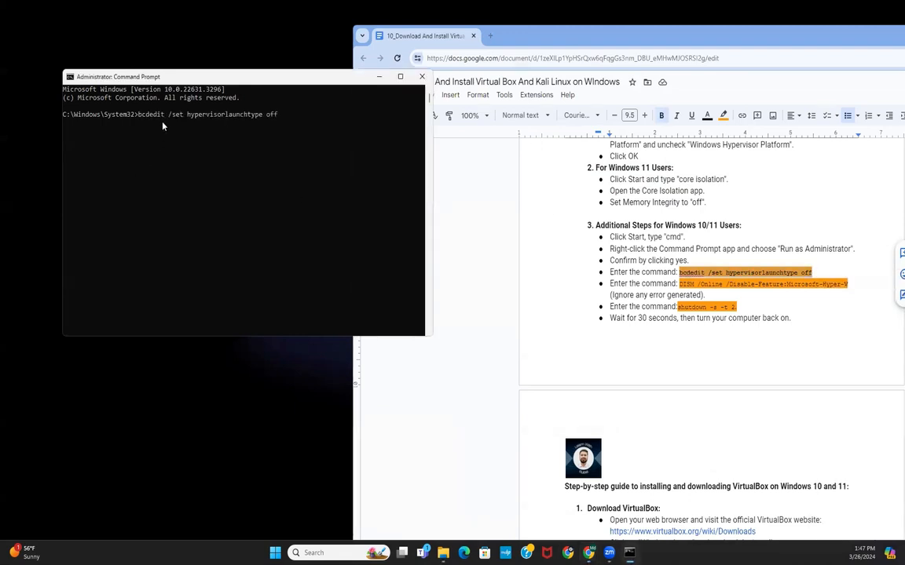
pyautogui.press('Return')
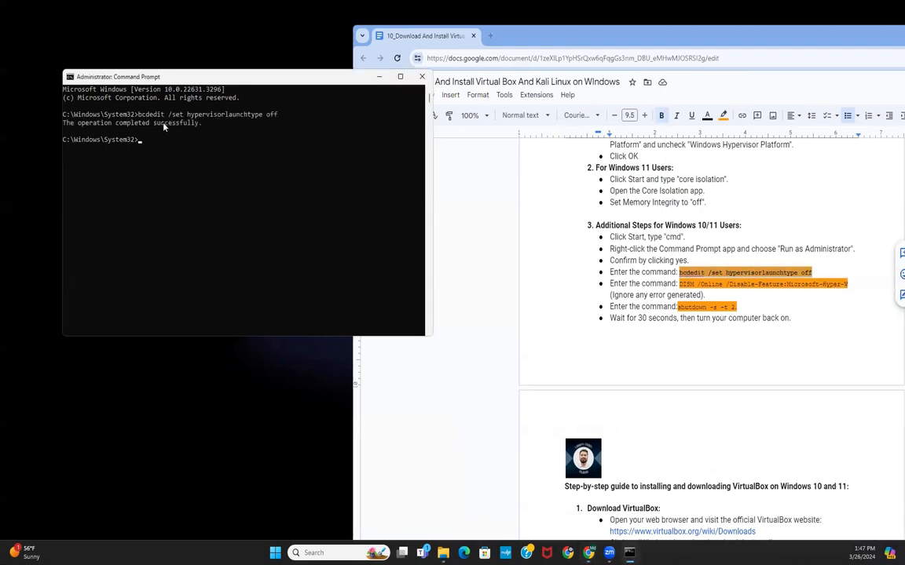
# Step: Copy the DISM /Online /Disable-Feature:Microsoft-Hyper-V command from the document and run it in Command Prompt
pyautogui.click(72, 124)
pyautogui.moveTo(72, 125); pyautogui.dragTo(182, 123)
pyautogui.click(227, 180)
pyautogui.click(632, 261)
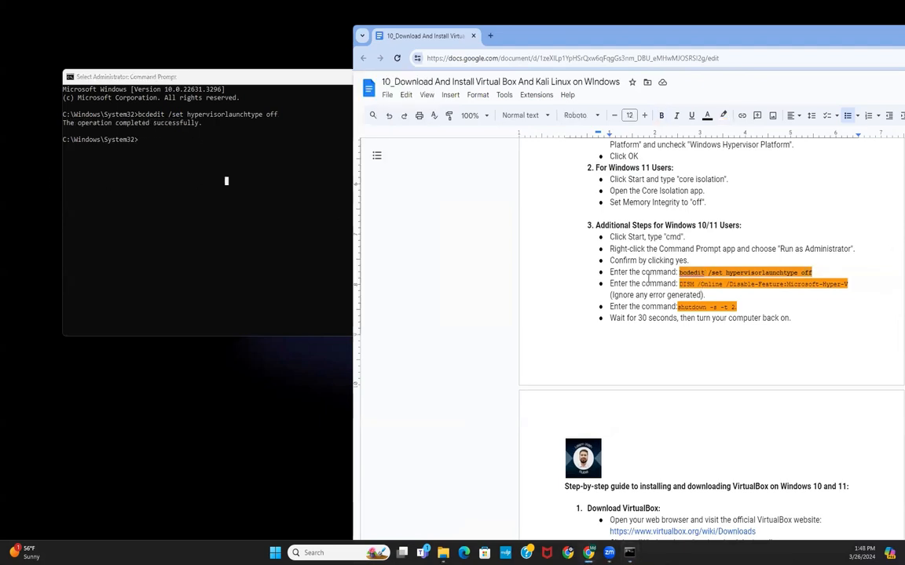
pyautogui.moveTo(679, 283); pyautogui.dragTo(833, 279)
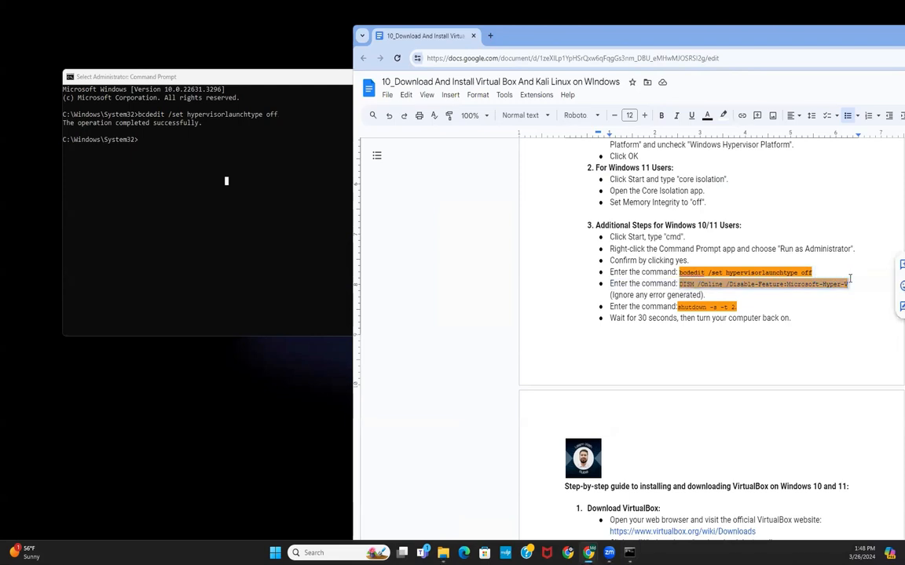
pyautogui.rightClick(849, 280)
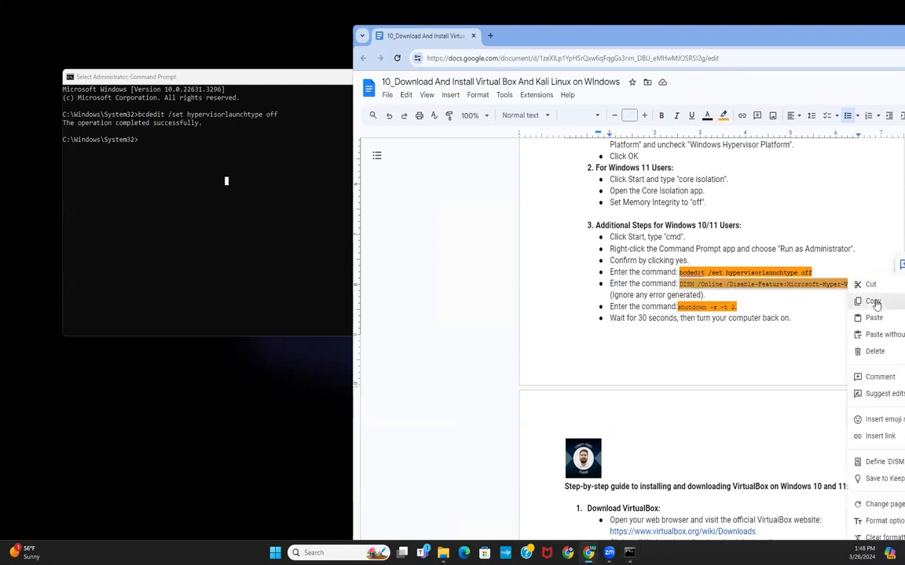
pyautogui.click(871, 299)
pyautogui.click(160, 157)
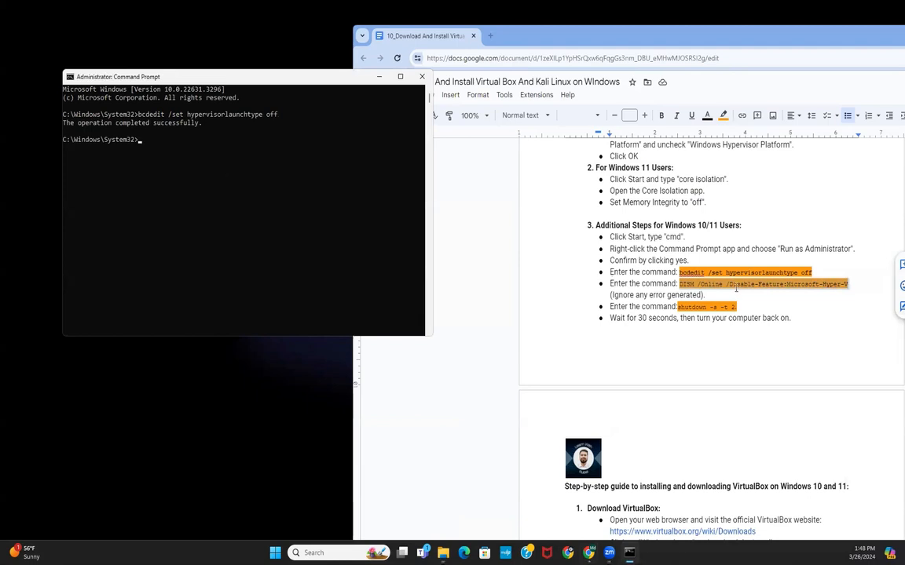
pyautogui.click(890, 346)
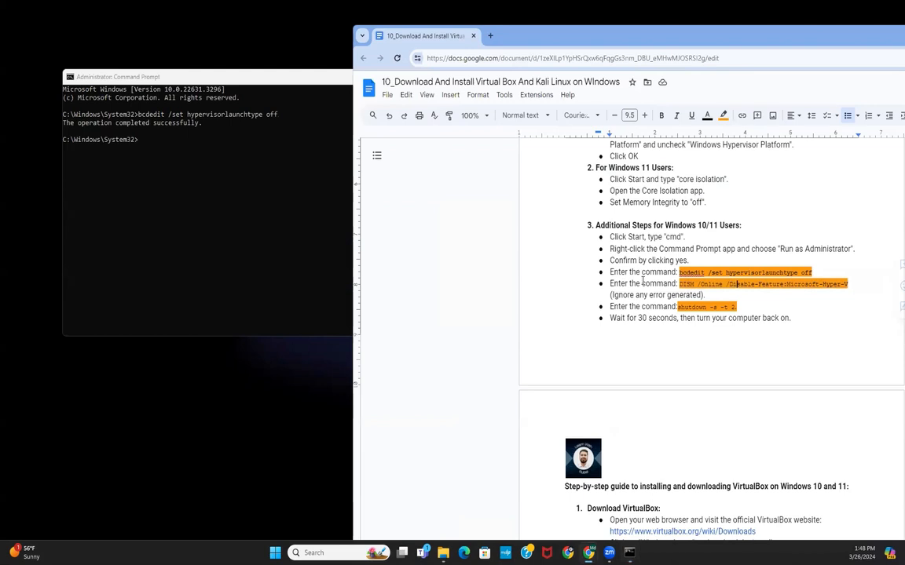
pyautogui.rightClick(842, 287)
pyautogui.click(866, 300)
pyautogui.click(146, 163)
pyautogui.rightClick(146, 164)
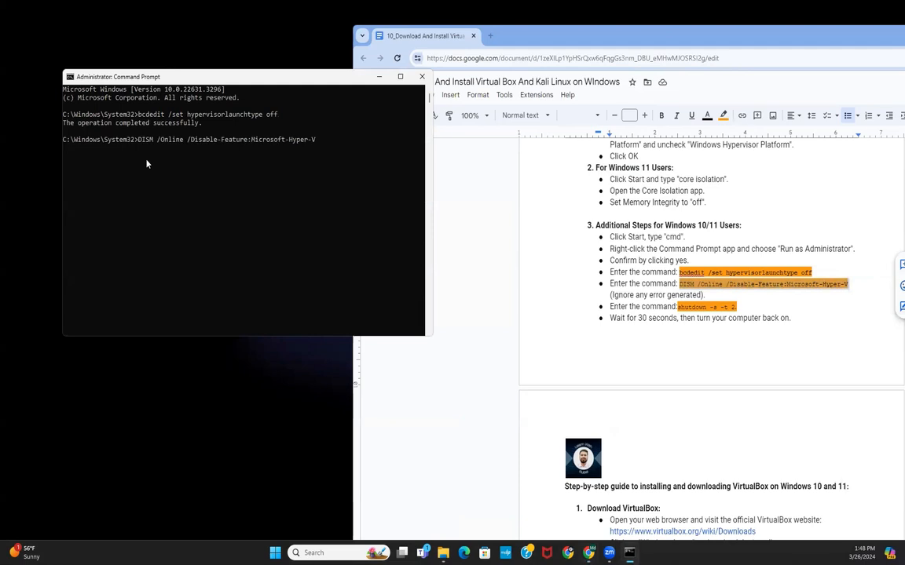
pyautogui.press('Return')
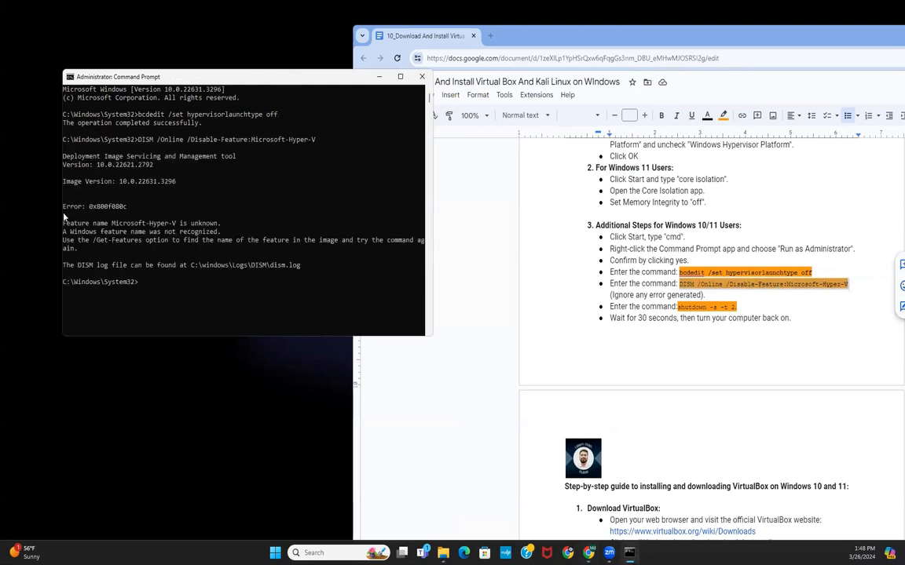
# Step: Try to paste the shutdown -s -t 2 command into Command Prompt, then delete the wrongly pasted text
pyautogui.moveTo(134, 205); pyautogui.dragTo(66, 209)
pyautogui.click(591, 295)
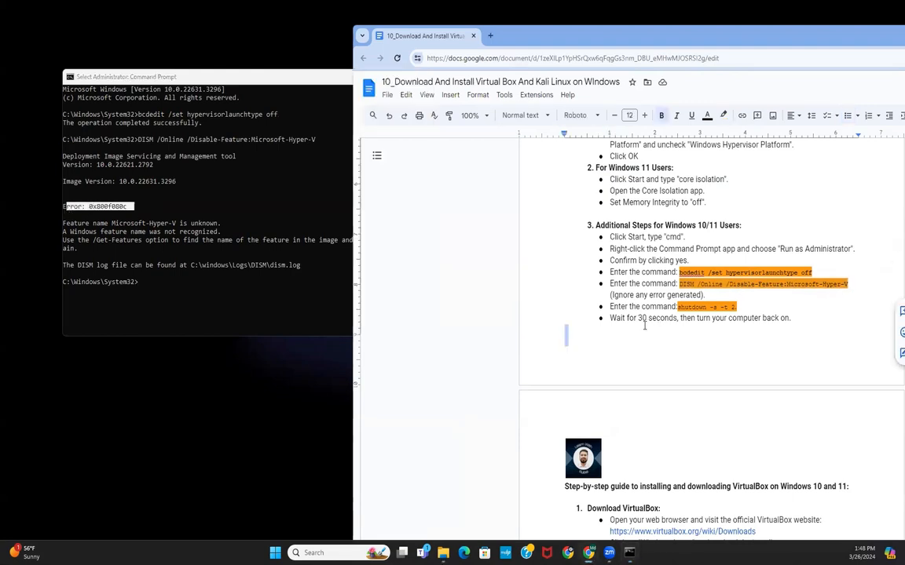
pyautogui.click(685, 307)
pyautogui.moveTo(678, 307); pyautogui.dragTo(749, 305)
pyautogui.rightClick(727, 306)
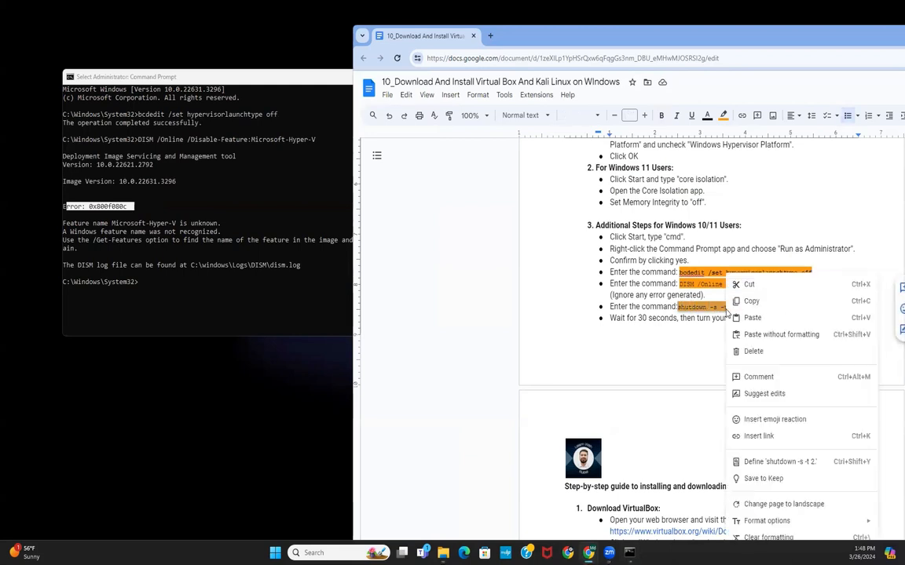
pyautogui.click(751, 301)
pyautogui.click(192, 259)
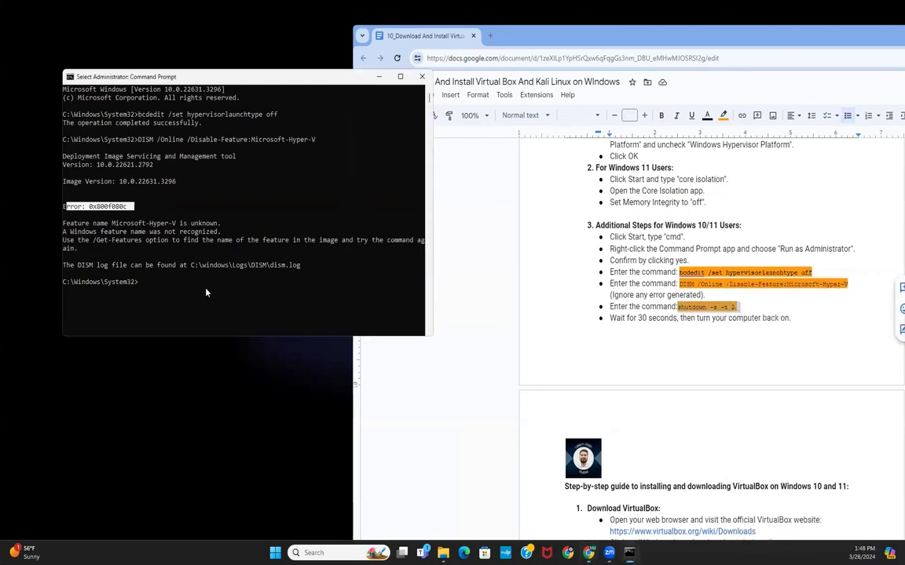
pyautogui.rightClick(206, 293)
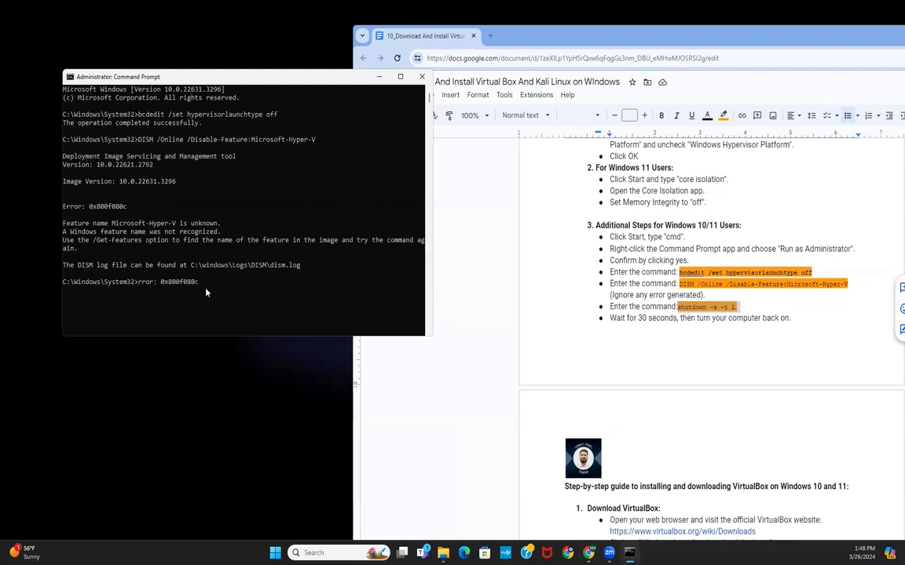
pyautogui.press('BackSpace')
pyautogui.press('BackSpace')
pyautogui.press('BackSpace')
pyautogui.press('BackSpace')
pyautogui.press('BackSpace')
pyautogui.press('BackSpace')
pyautogui.press('BackSpace')
pyautogui.press('BackSpace')
pyautogui.press('BackSpace')
pyautogui.press('BackSpace')
pyautogui.press('BackSpace')
pyautogui.press('BackSpace')
pyautogui.press('BackSpace')
pyautogui.press('BackSpace')
pyautogui.press('BackSpace')
pyautogui.press('BackSpace')
# Step: Close the Command Prompt window
pyautogui.click(682, 306)
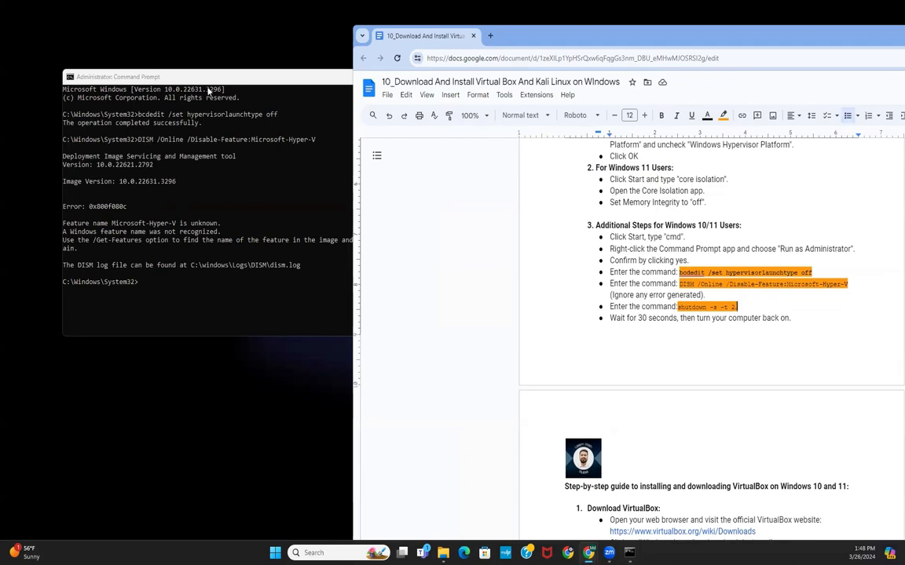
pyautogui.click(273, 71)
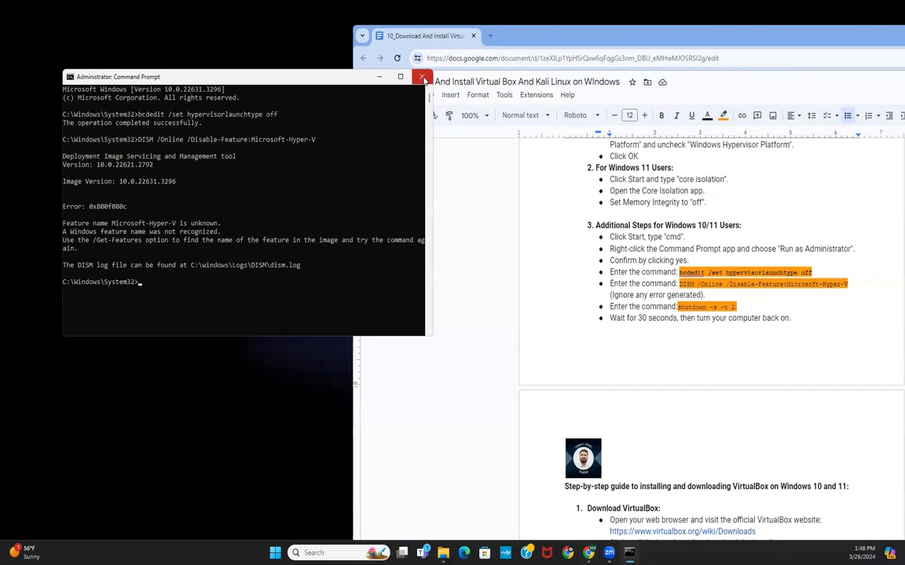
pyautogui.click(423, 79)
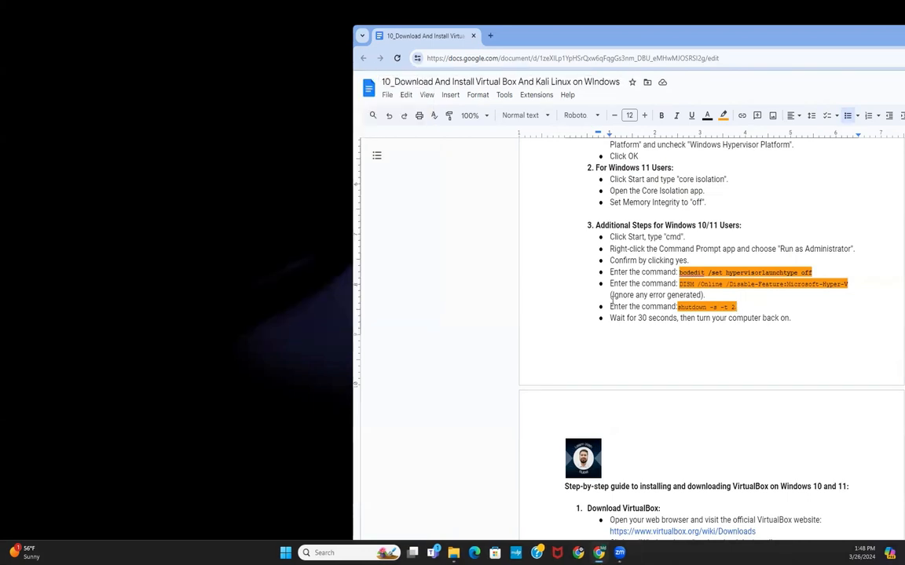
# Step: Open a new Incognito browser window alongside the VirtualBox section of the guide
pyautogui.scroll(-2, 612, 302)
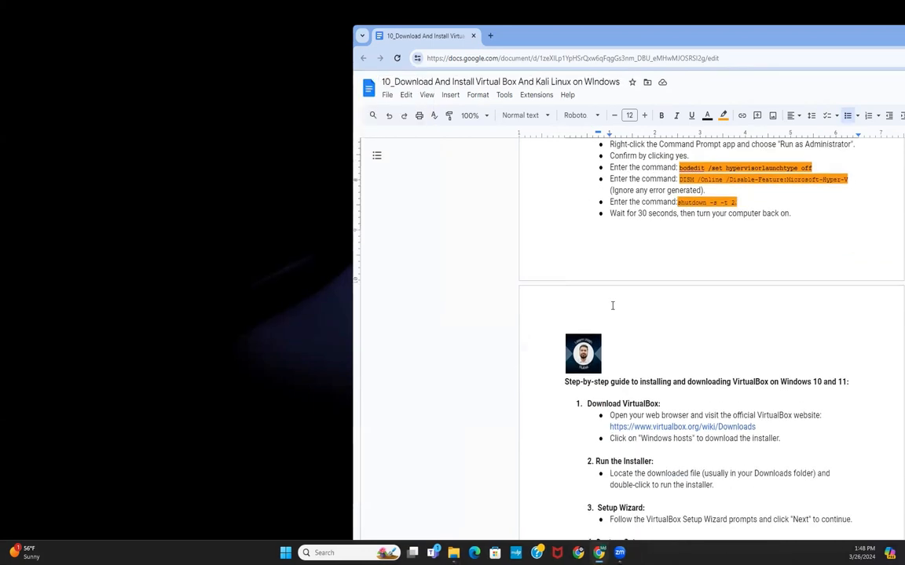
pyautogui.scroll(-3, 613, 306)
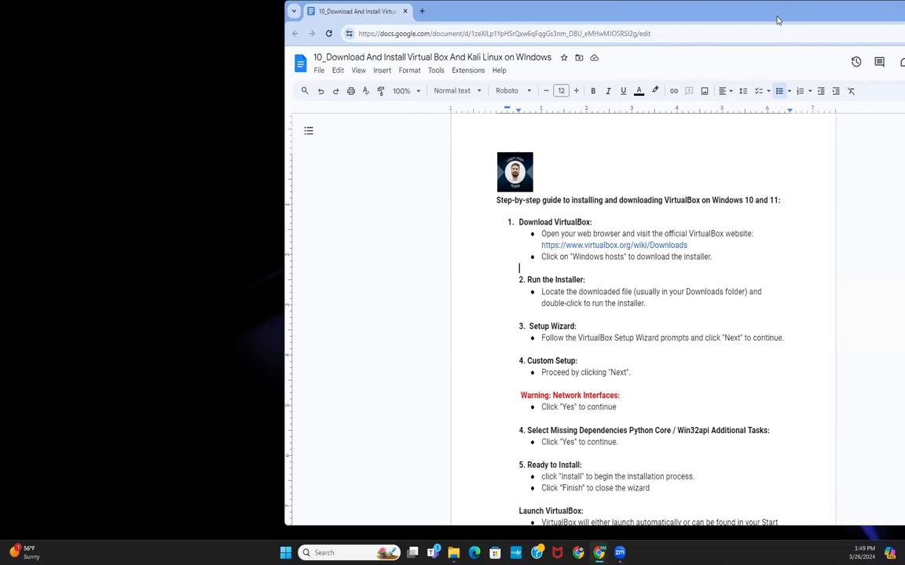
pyautogui.moveTo(777, 20); pyautogui.dragTo(642, 24)
pyautogui.click(873, 38)
pyautogui.click(791, 93)
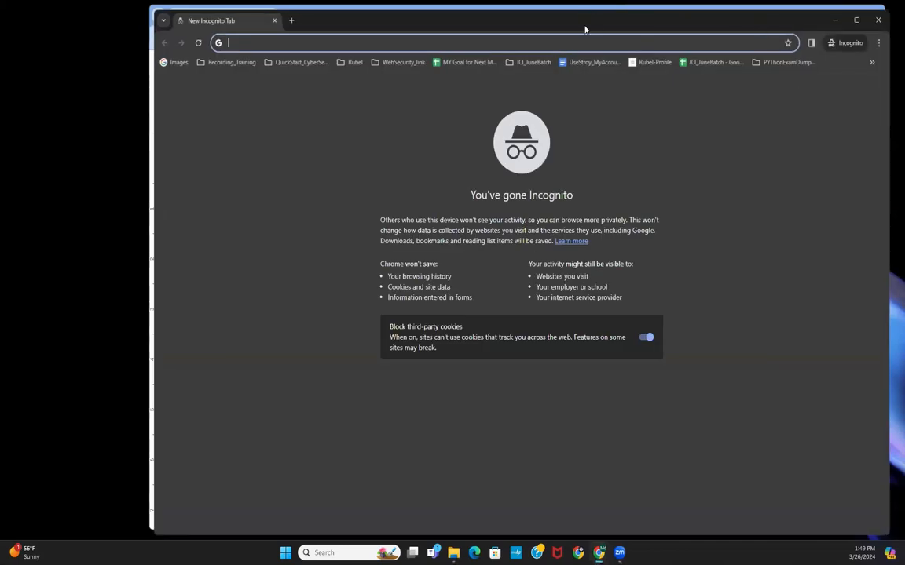
pyautogui.moveTo(584, 29); pyautogui.dragTo(442, 27)
# Step: Copy the VirtualBox downloads link from the guide and open it in the Incognito window
pyautogui.click(766, 345)
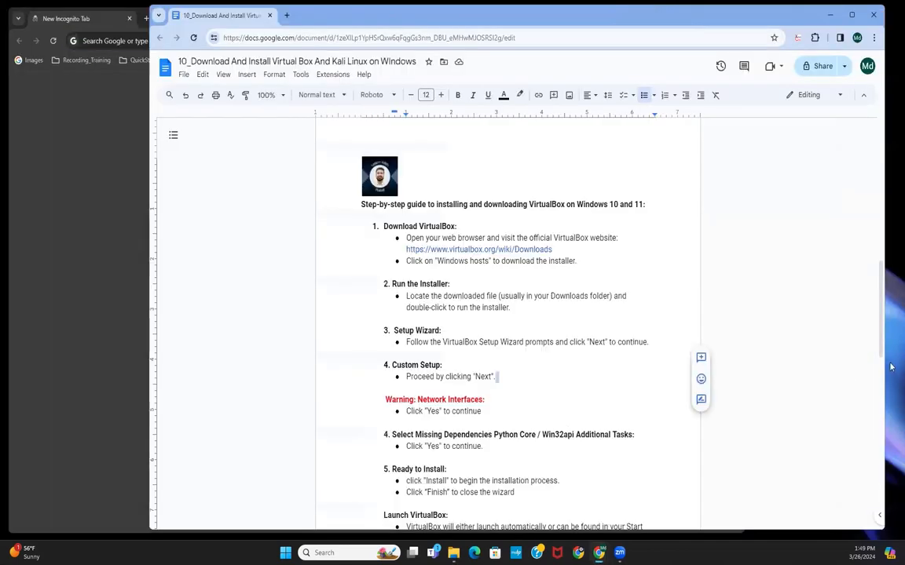
pyautogui.click(419, 250)
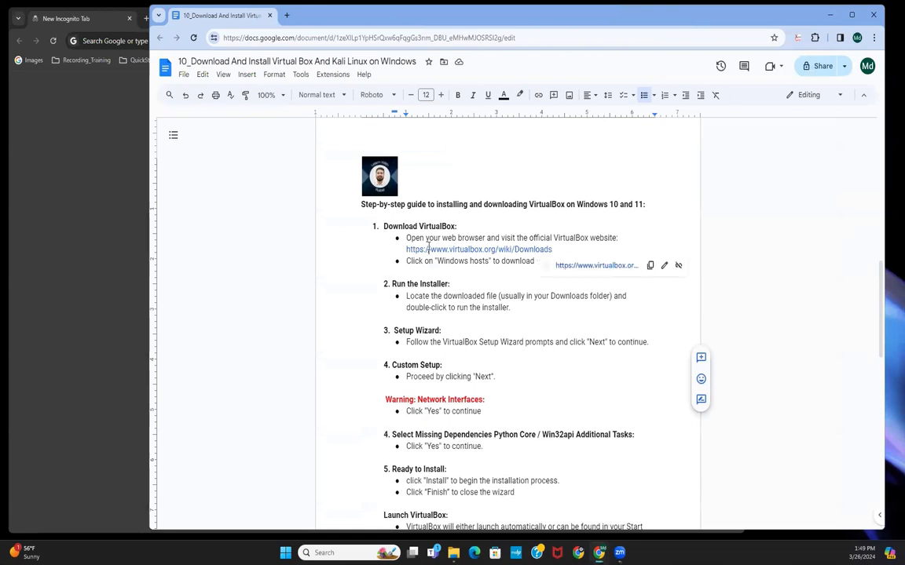
pyautogui.click(650, 267)
pyautogui.click(74, 158)
pyautogui.click(180, 39)
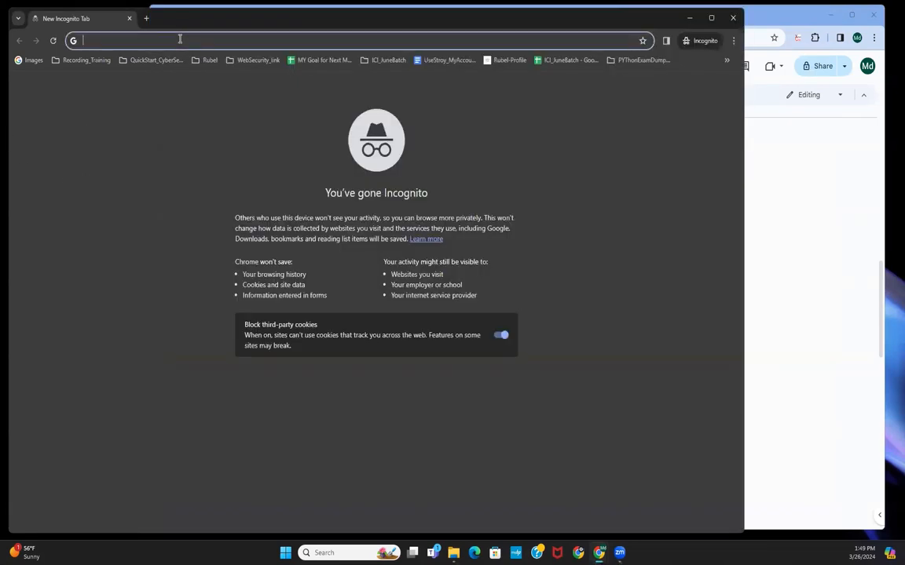
pyautogui.hotkey('ctrl', 'v')
pyautogui.press('Return')
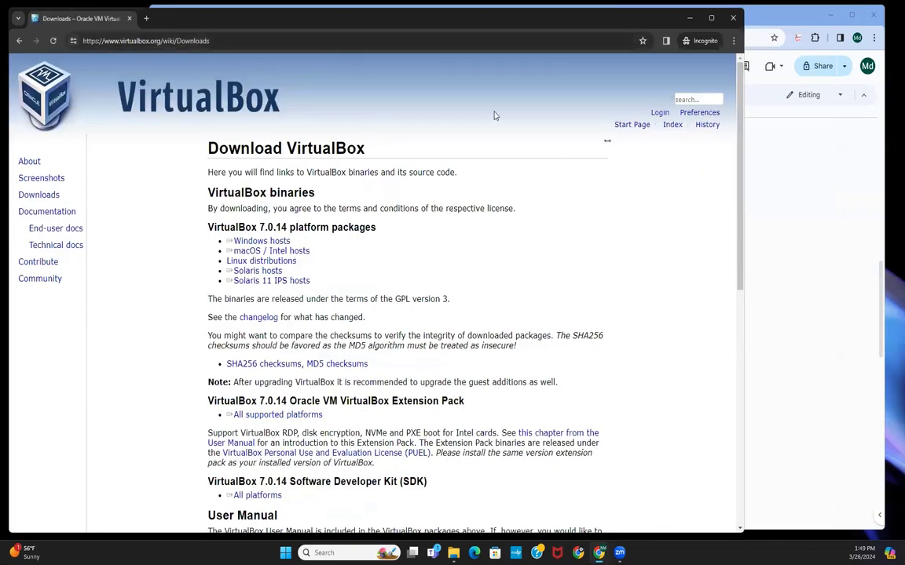
# Step: Download the VirtualBox Windows hosts installer, saving it to the Downloads folder
pyautogui.moveTo(201, 229); pyautogui.dragTo(290, 242)
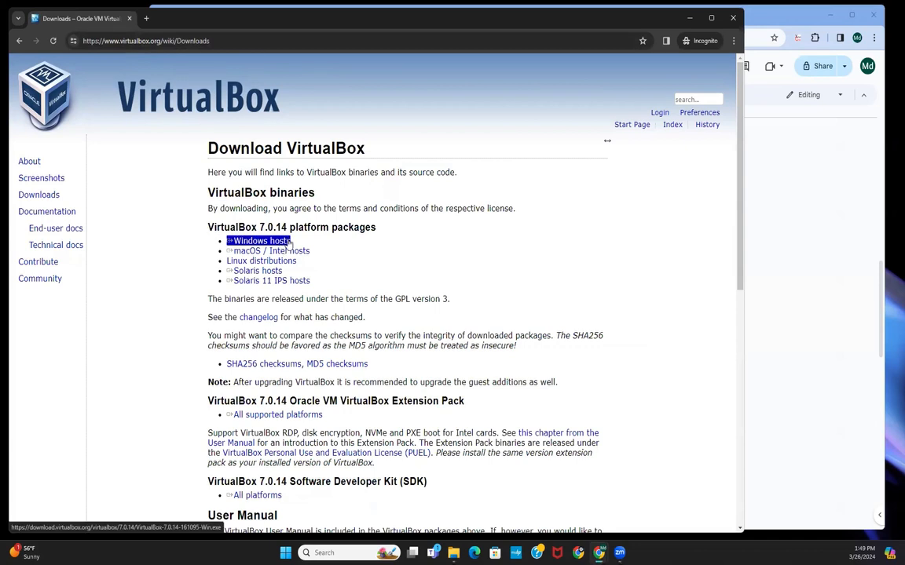
pyautogui.click(287, 242)
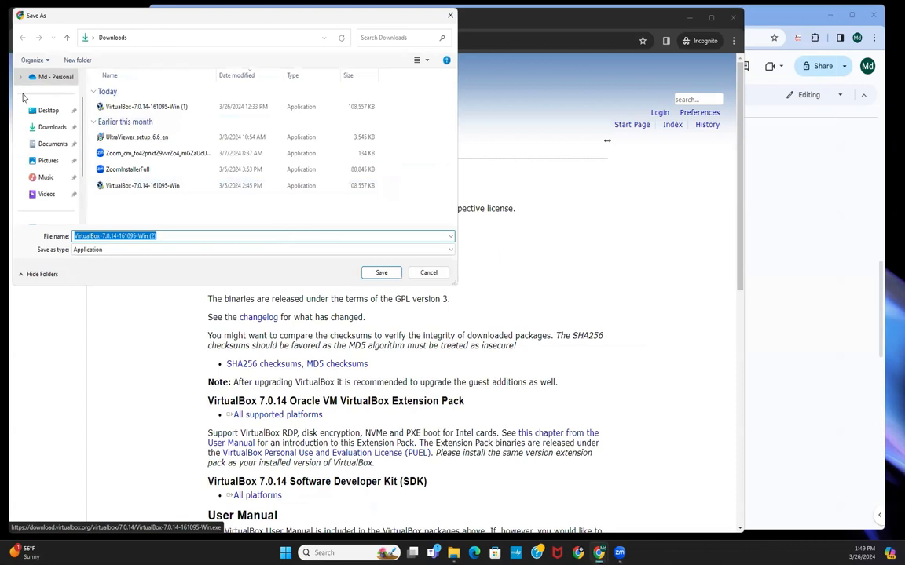
pyautogui.click(52, 126)
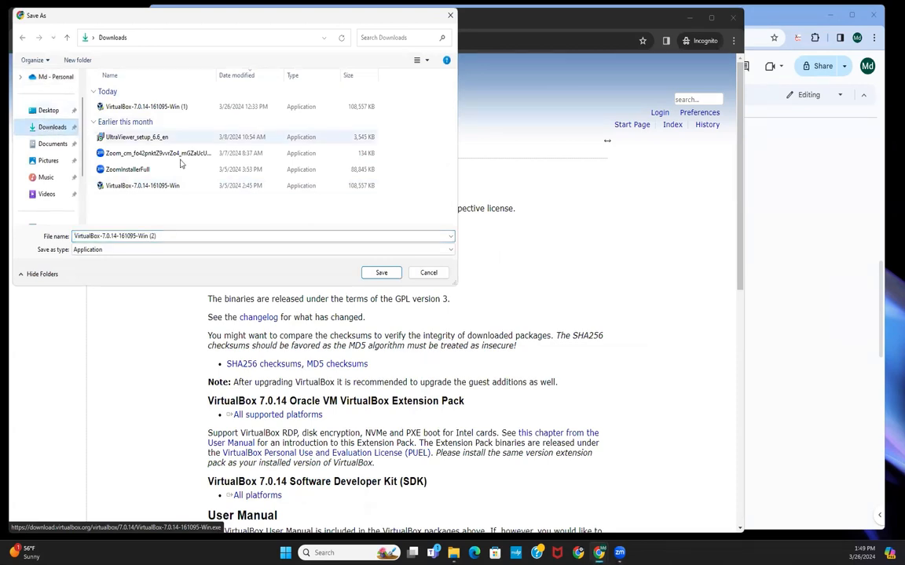
pyautogui.click(380, 272)
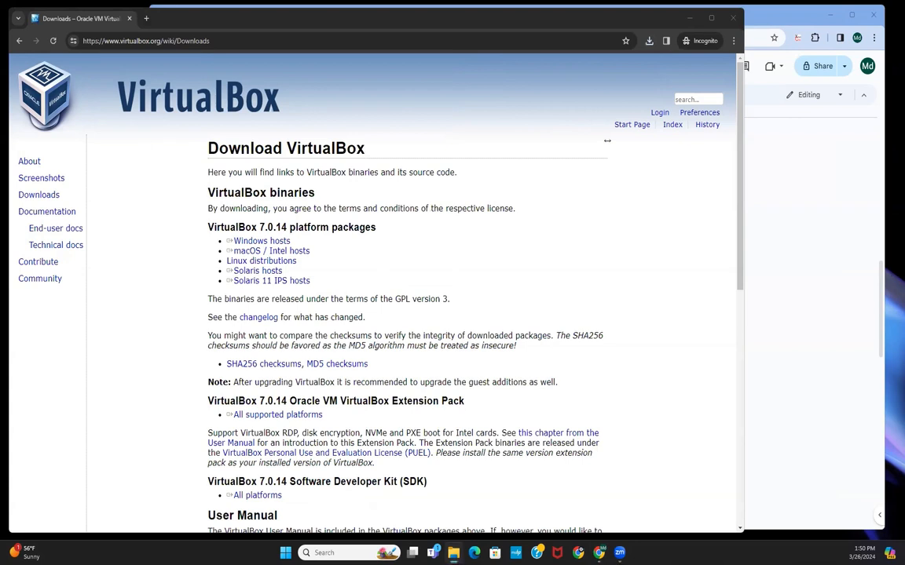
# Step: Open the Downloads folder and run the newly downloaded VirtualBox-7.0.14-161095-Win (2) installer
pyautogui.click(691, 19)
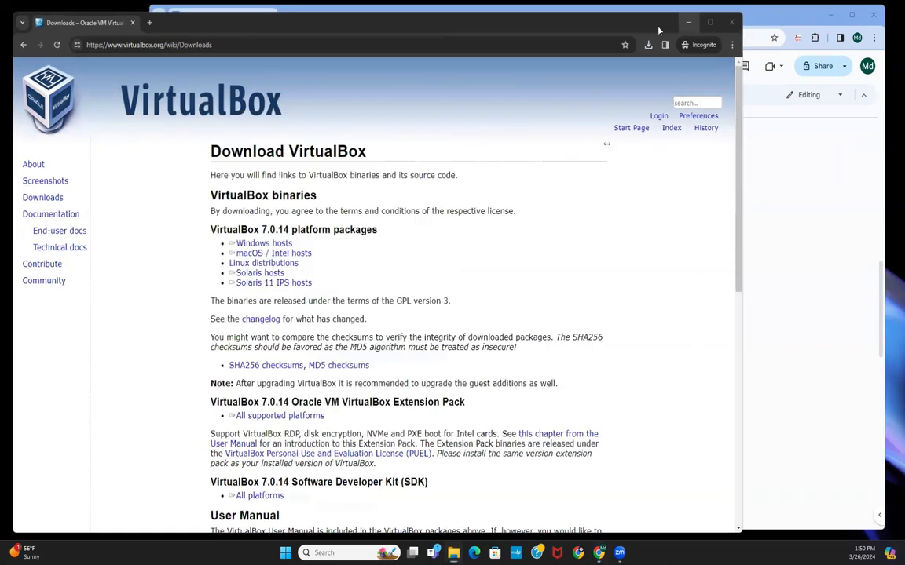
pyautogui.moveTo(346, 114); pyautogui.dragTo(237, 57)
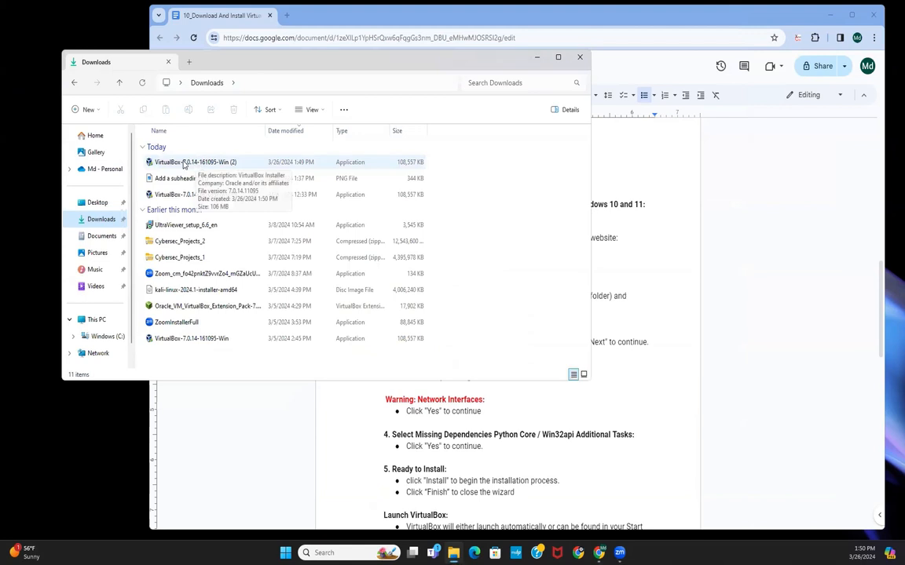
pyautogui.doubleClick(188, 162)
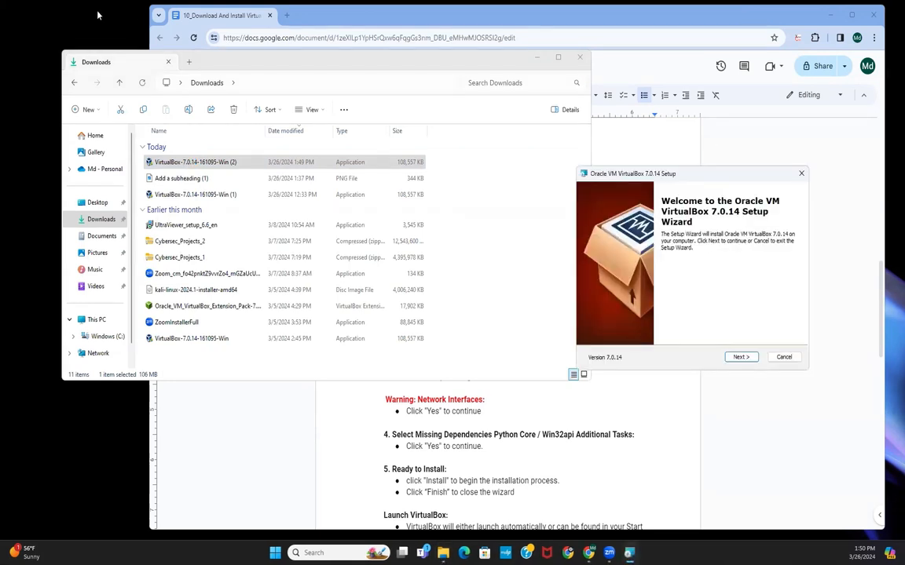
# Step: Place the setup wizard beside the guide and advance past the welcome and Custom Setup pages with default features
pyautogui.click(537, 57)
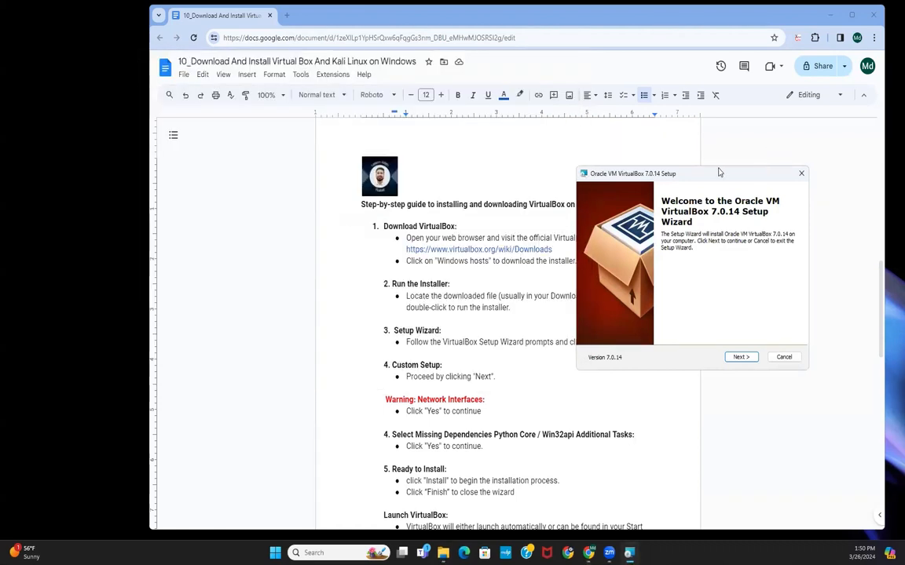
pyautogui.moveTo(707, 172); pyautogui.dragTo(189, 111)
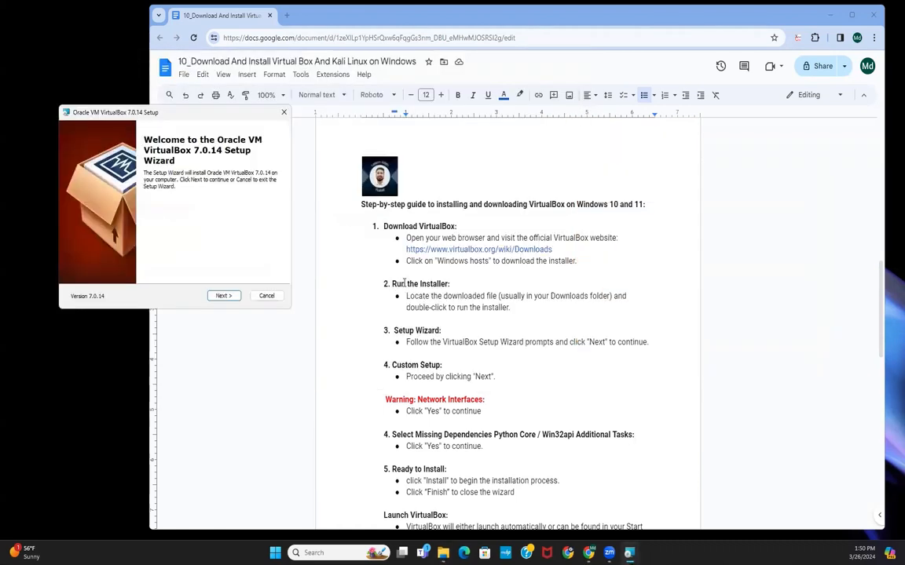
pyautogui.scroll(-1, 424, 330)
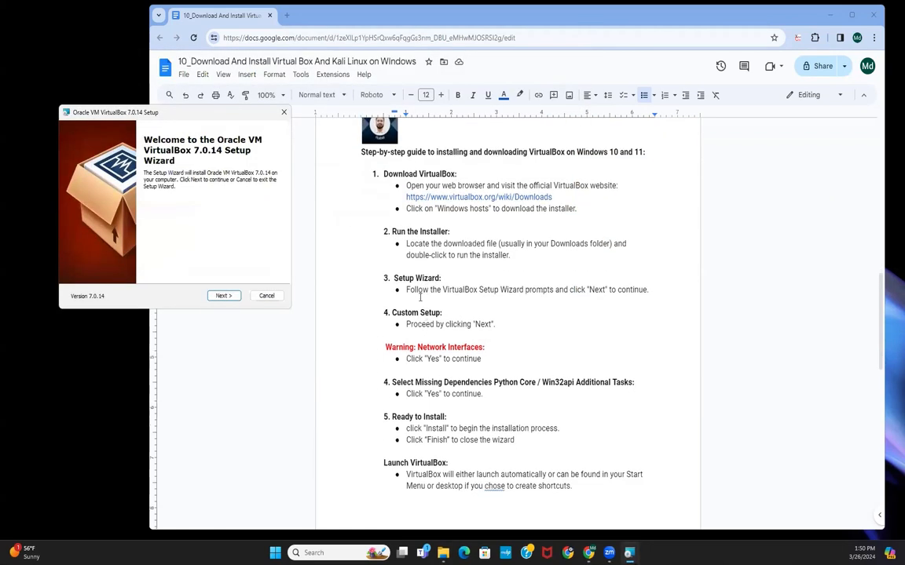
pyautogui.moveTo(392, 278); pyautogui.dragTo(462, 278)
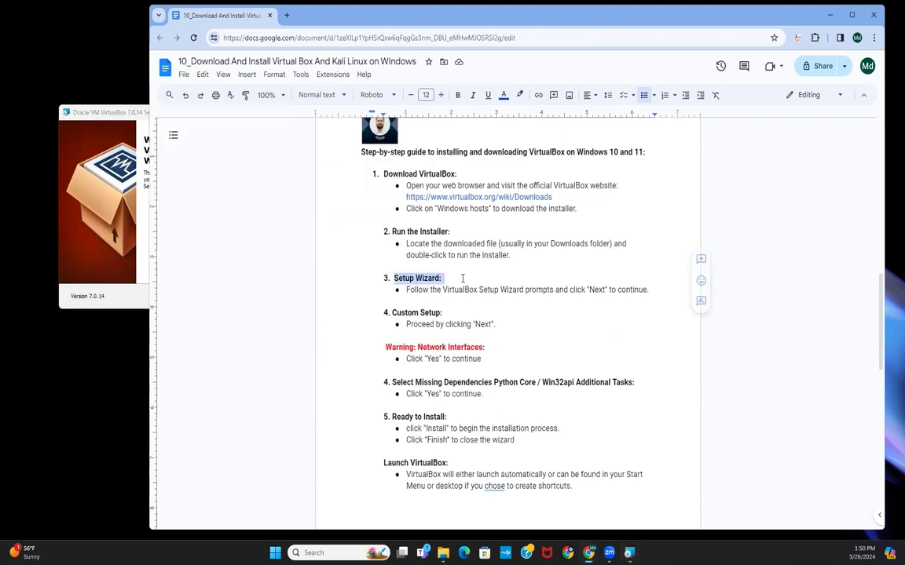
pyautogui.click(81, 183)
pyautogui.click(364, 16)
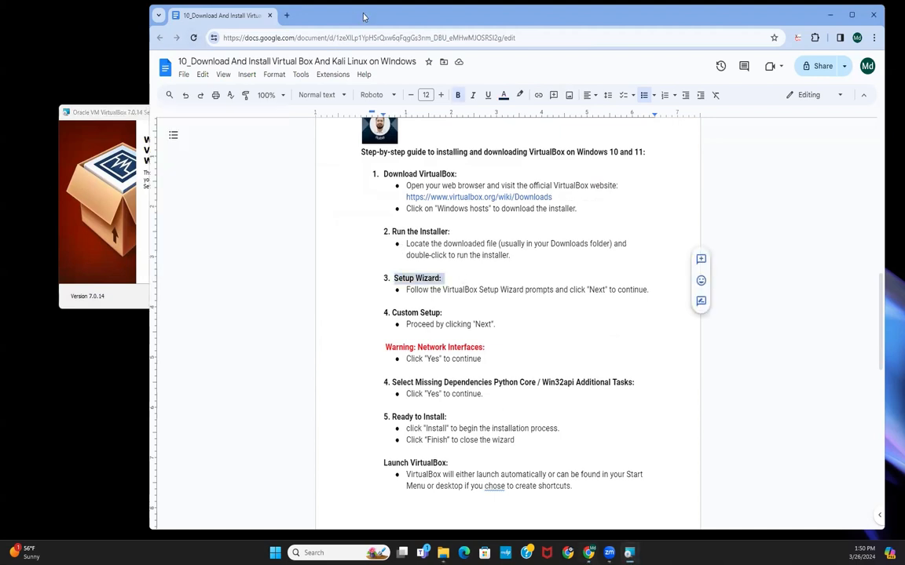
pyautogui.moveTo(363, 16); pyautogui.dragTo(561, 14)
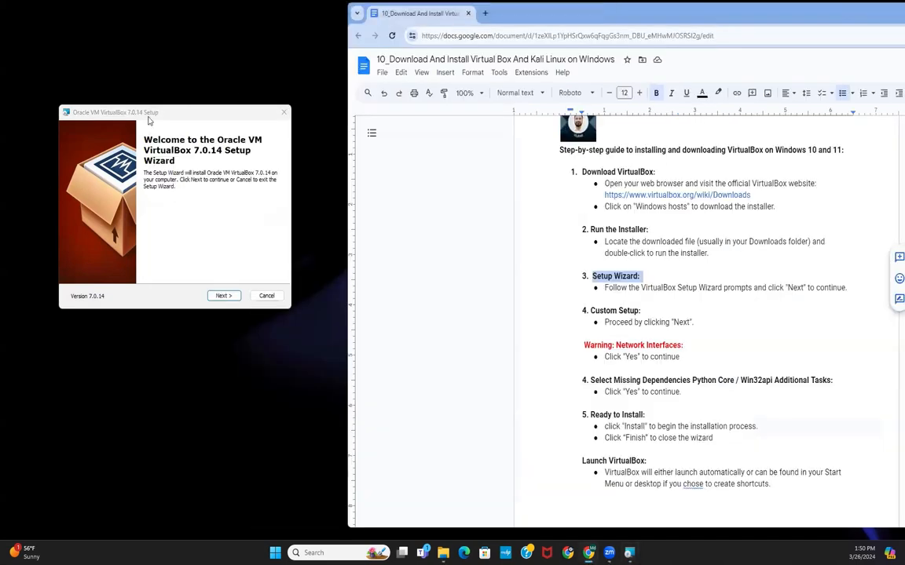
pyautogui.click(222, 296)
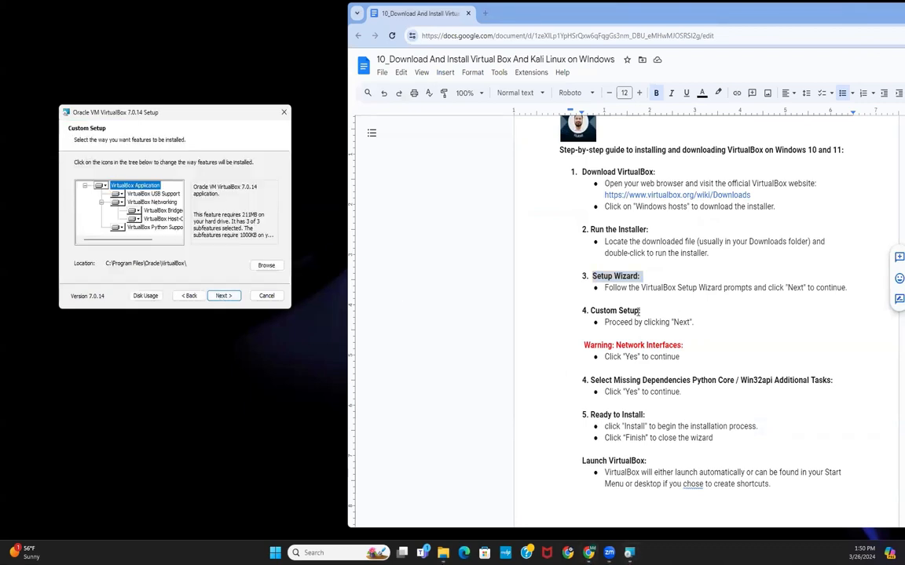
pyautogui.click(232, 298)
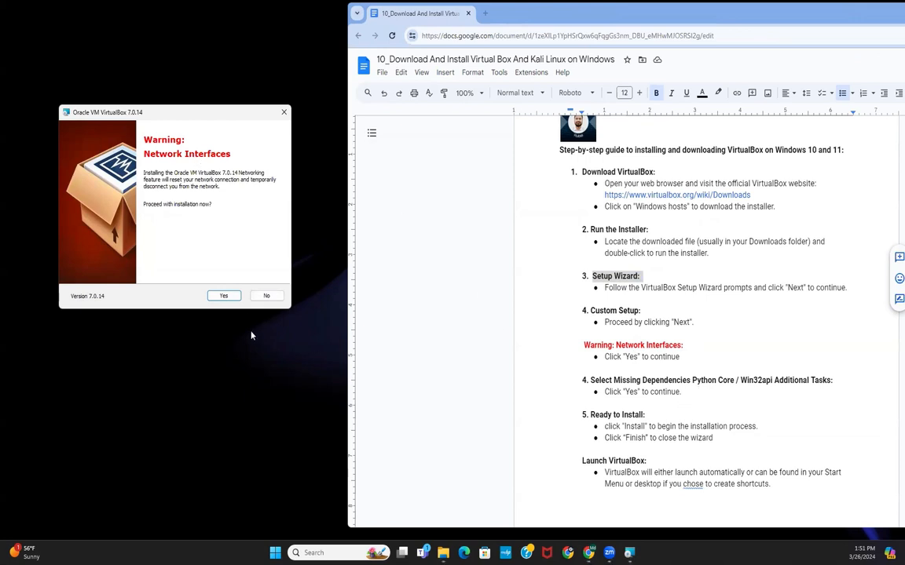
# Step: Accept the Network Interfaces warning and the missing Python dependencies prompt, then start the installation
pyautogui.click(223, 296)
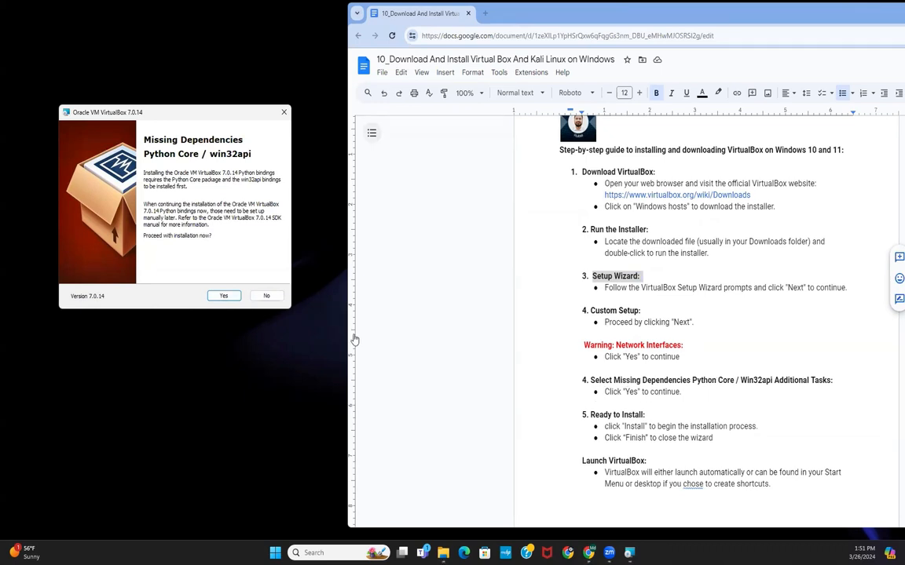
pyautogui.click(223, 296)
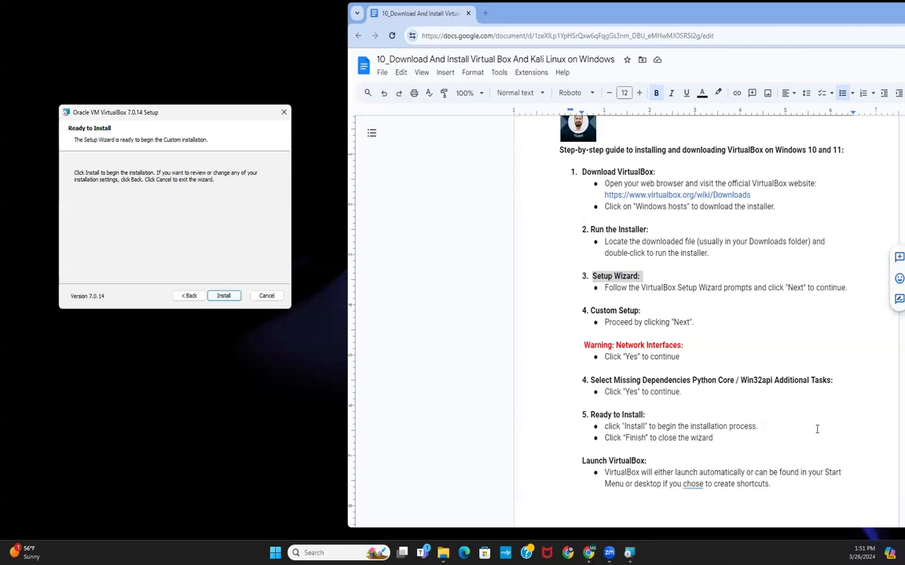
pyautogui.scroll(-1, 469, 259)
pyautogui.click(234, 298)
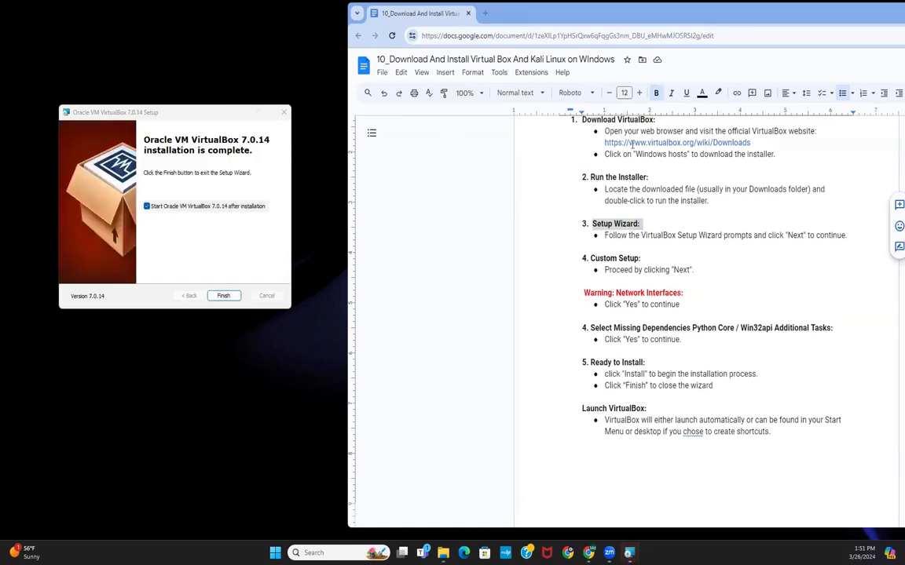
# Step: Finish the setup wizard with the option to start VirtualBox after installation kept on
pyautogui.click(188, 237)
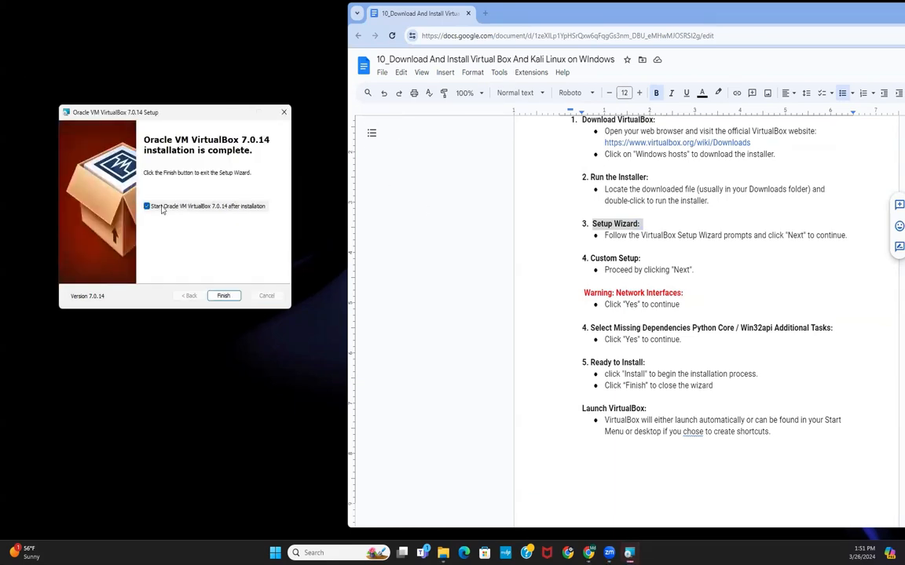
pyautogui.click(146, 208)
pyautogui.click(146, 207)
pyautogui.click(224, 296)
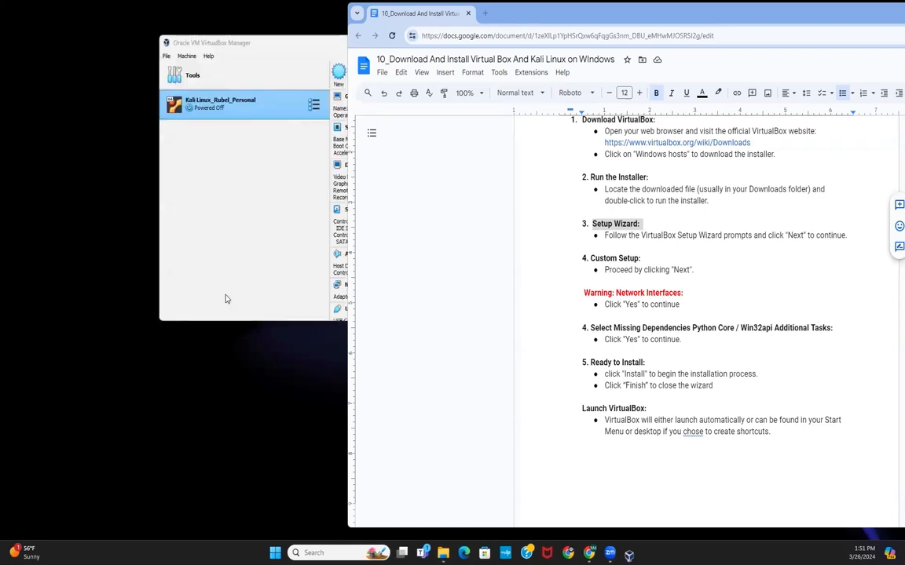
# Step: Remove the existing Kali Linux virtual machine from VirtualBox Manager, deleting all its files
pyautogui.click(226, 43)
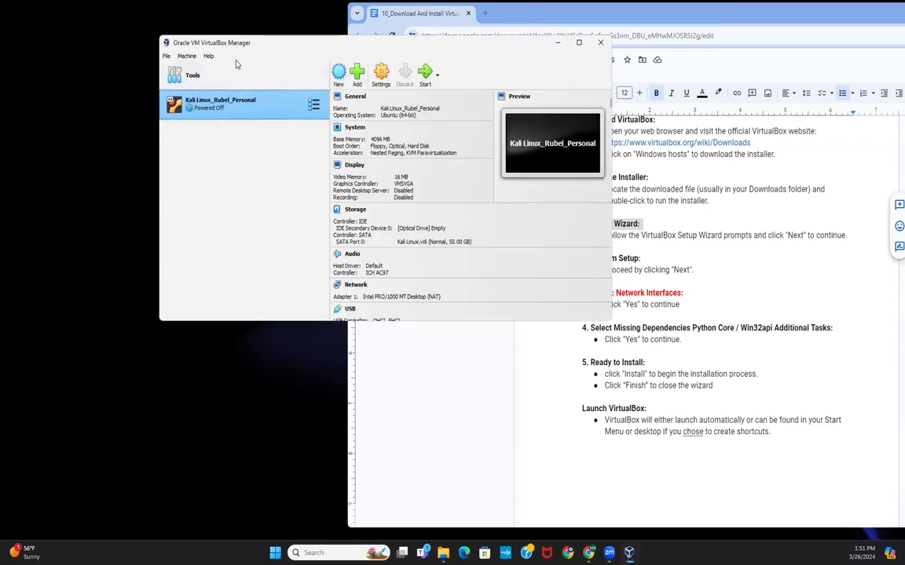
pyautogui.moveTo(237, 60); pyautogui.dragTo(145, 138)
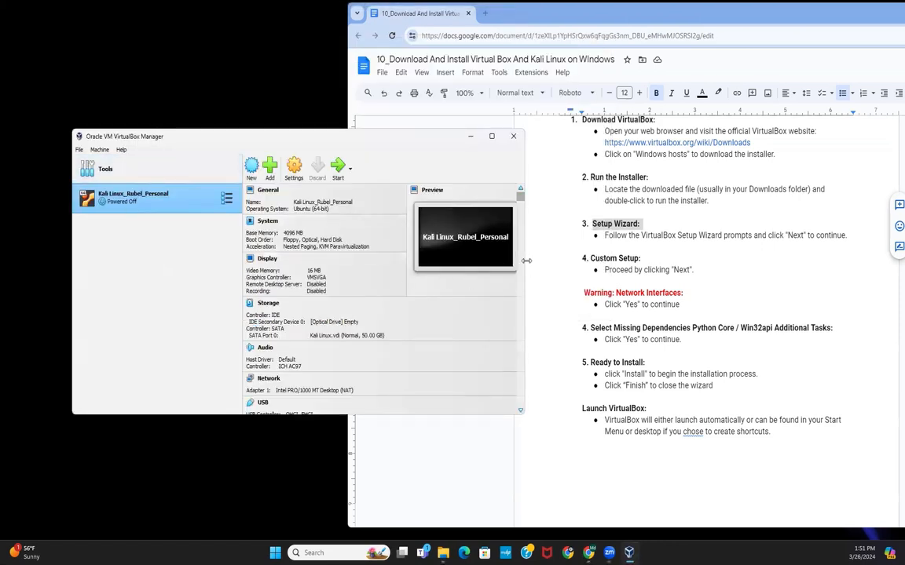
pyautogui.moveTo(526, 261); pyautogui.dragTo(424, 260)
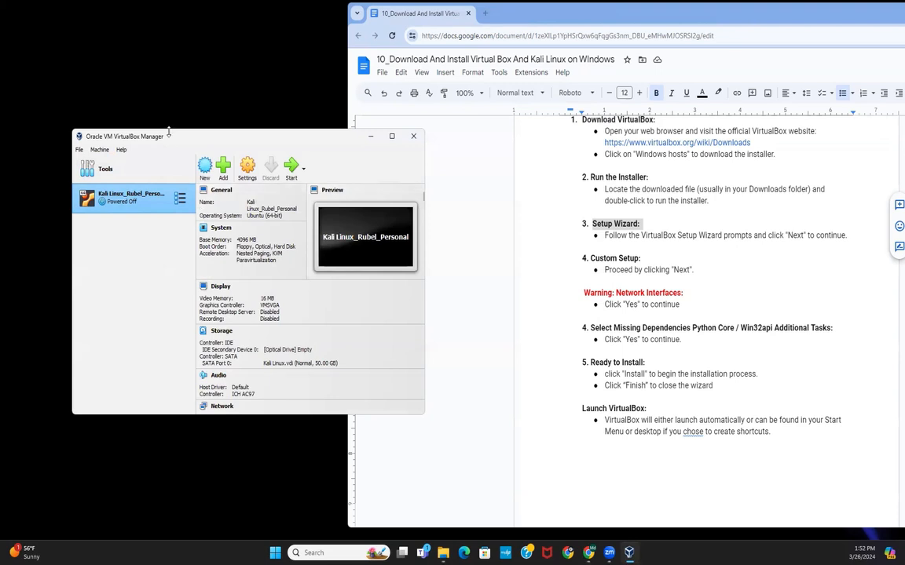
pyautogui.moveTo(159, 132); pyautogui.dragTo(117, 86)
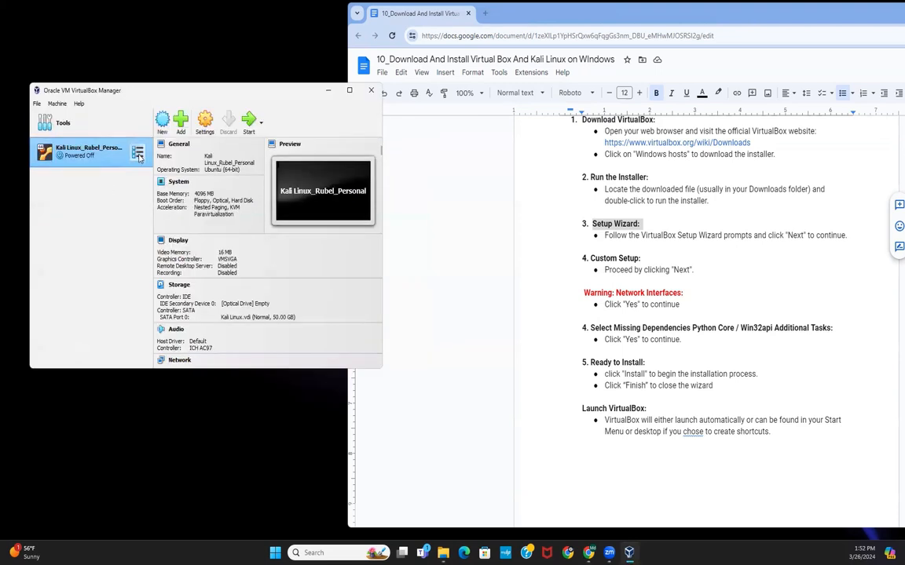
pyautogui.click(137, 153)
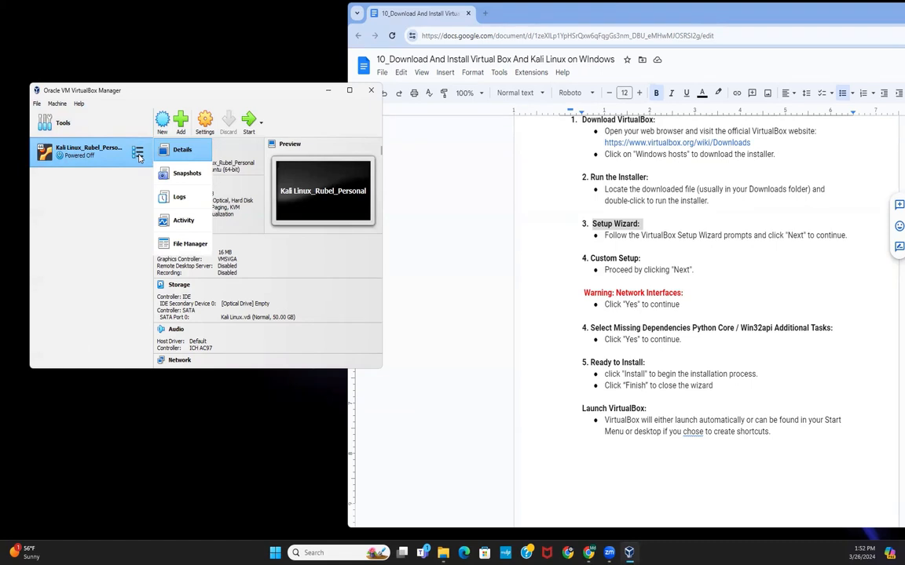
pyautogui.click(138, 156)
pyautogui.rightClick(138, 155)
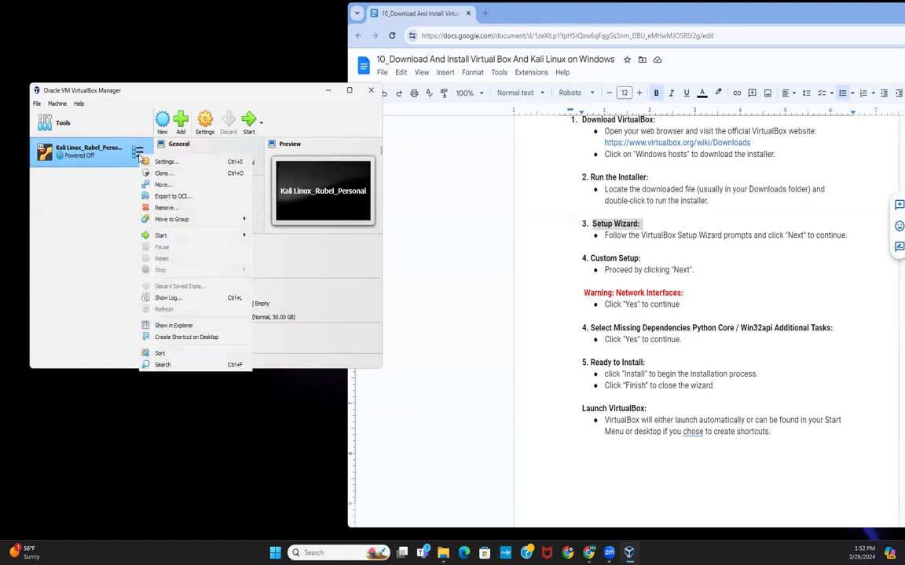
pyautogui.click(166, 208)
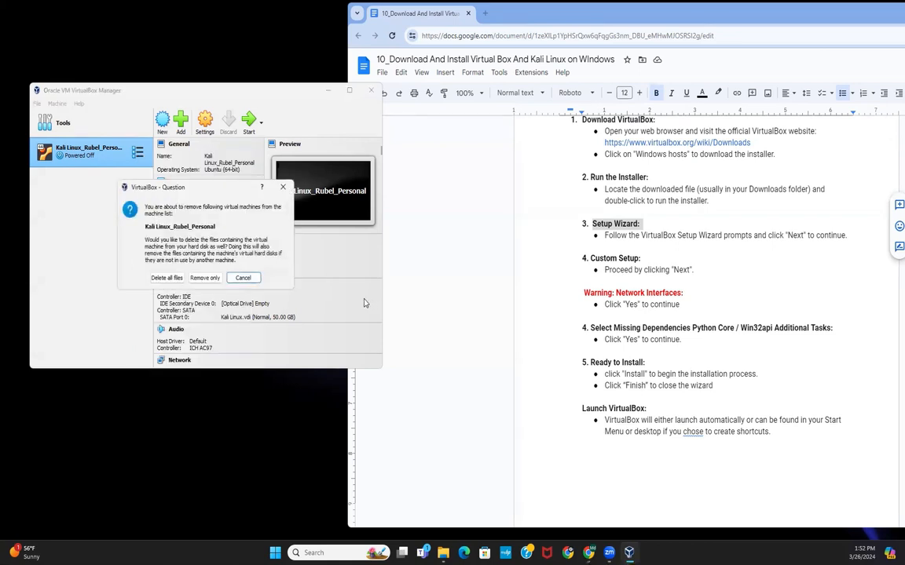
pyautogui.click(167, 278)
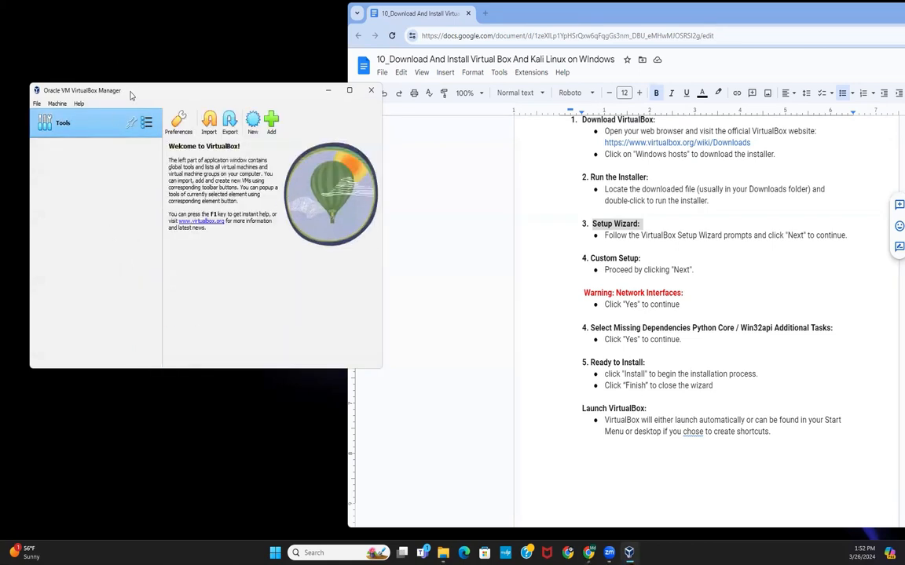
# Step: Scroll the guide to the Update VirtualBox Extensions section and highlight its heading
pyautogui.moveTo(132, 94); pyautogui.dragTo(178, 98)
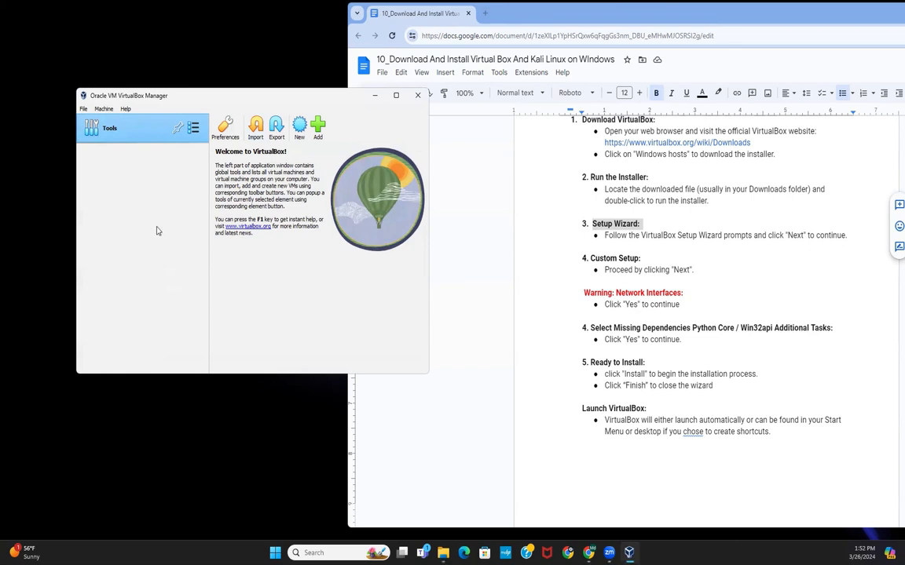
pyautogui.scroll(-6, 778, 347)
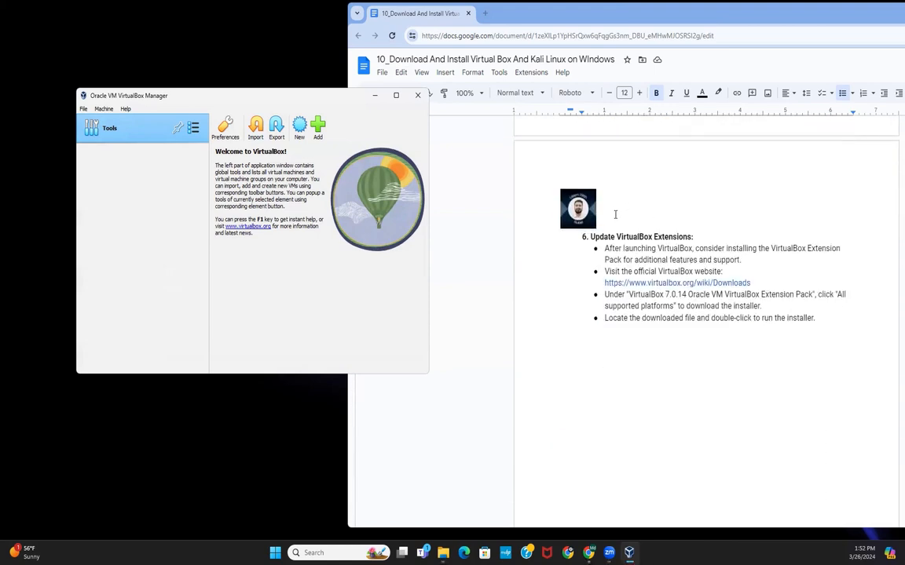
pyautogui.moveTo(696, 236); pyautogui.dragTo(583, 235)
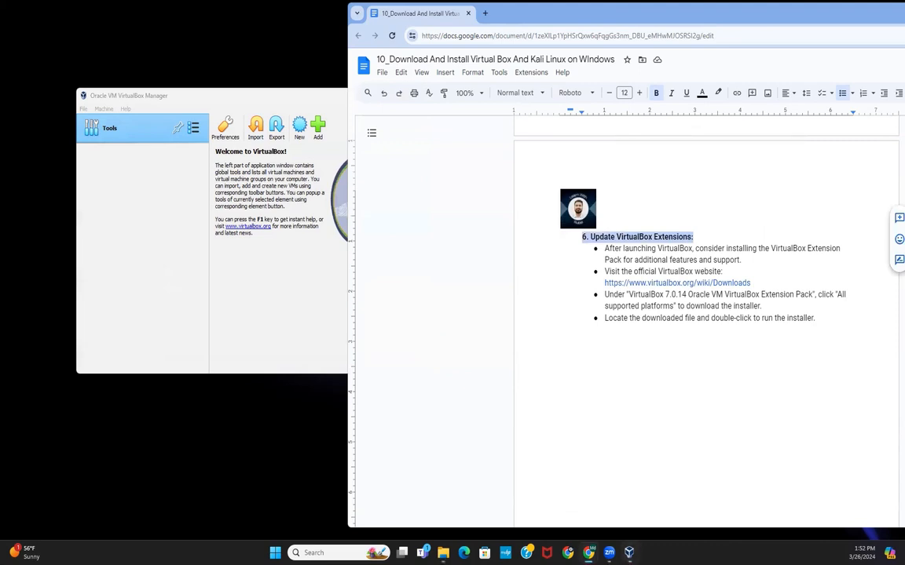
pyautogui.moveTo(588, 553)
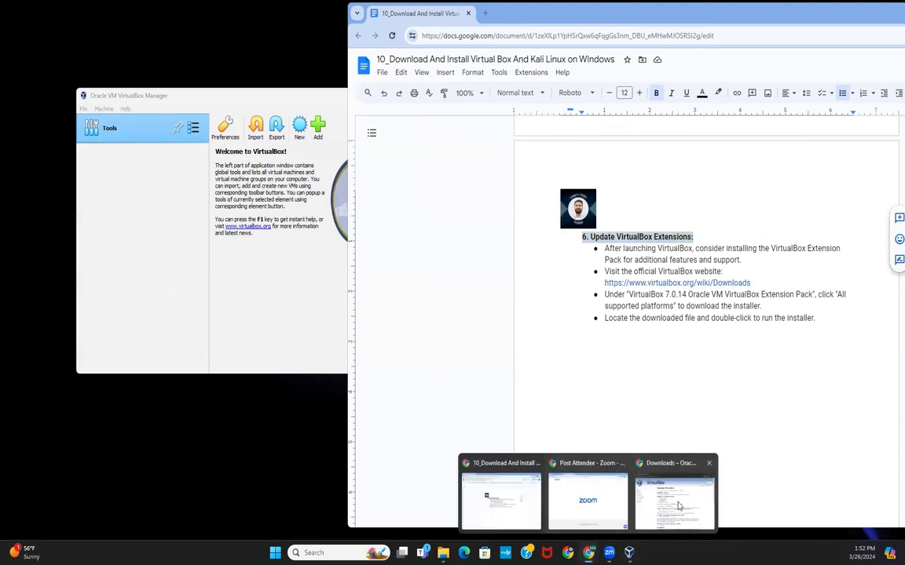
# Step: Download the VirtualBox 7.0.14 Extension Pack for all supported platforms from the VirtualBox downloads page, saving it to Downloads
pyautogui.click(681, 479)
pyautogui.click(757, 223)
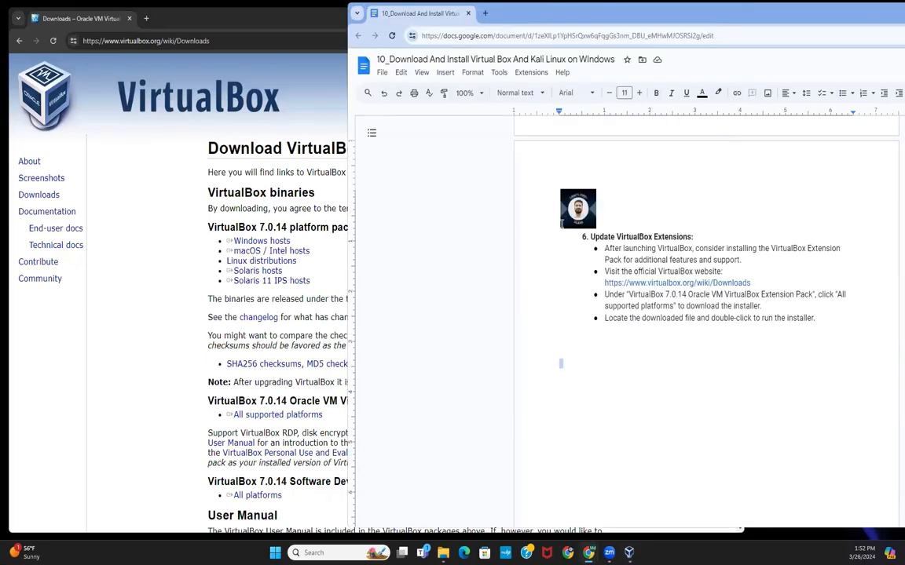
pyautogui.click(163, 218)
pyautogui.scroll(-3, 282, 379)
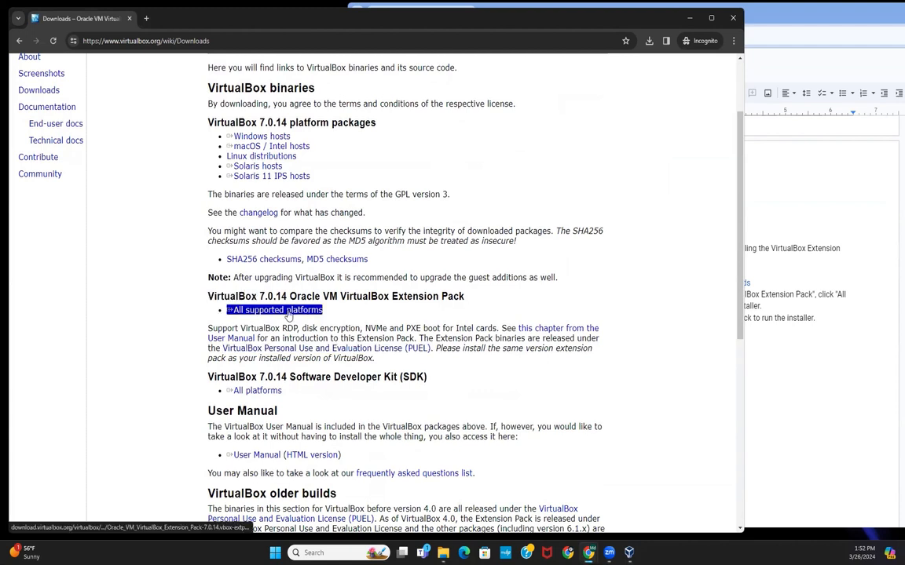
pyautogui.doubleClick(228, 298)
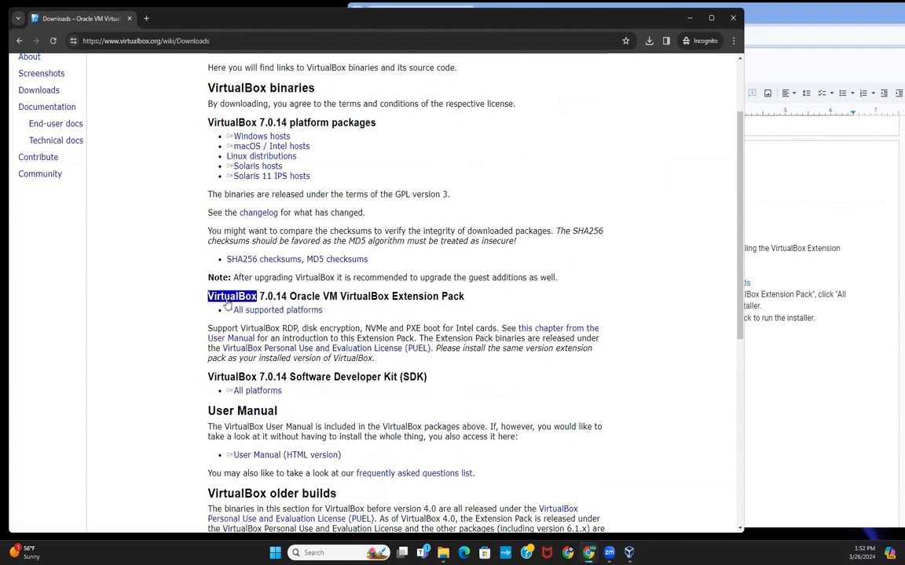
pyautogui.click(229, 305)
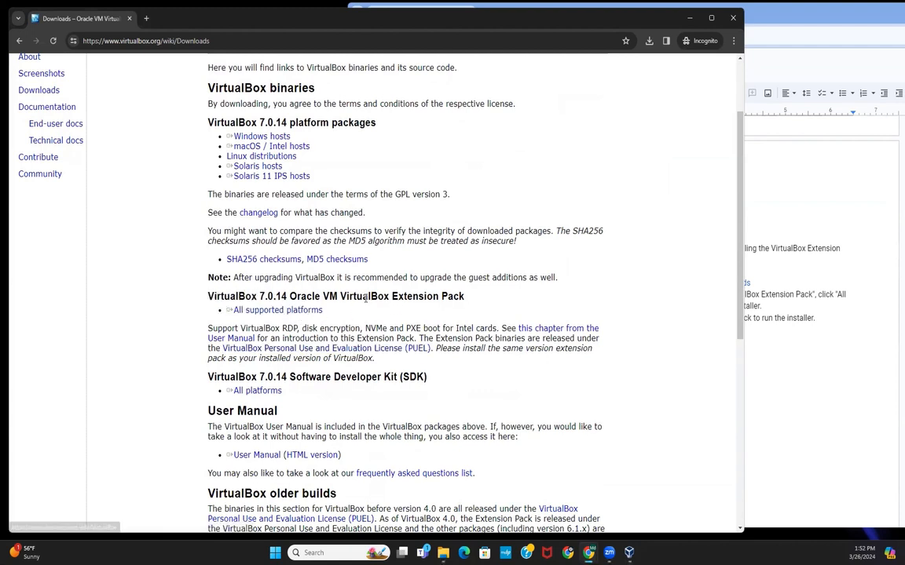
pyautogui.click(292, 312)
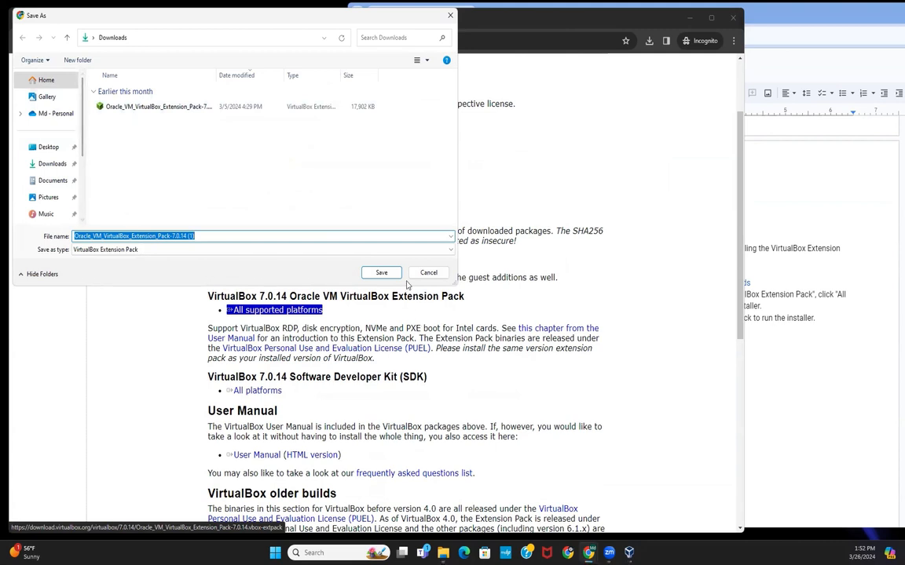
pyautogui.click(380, 273)
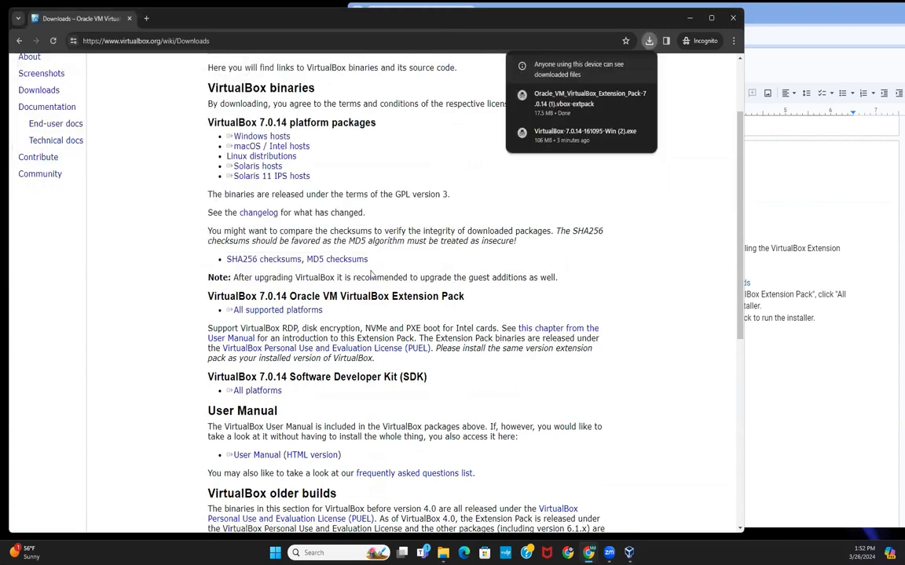
# Step: Open the downloaded Oracle_VM_VirtualBox_Extension_Pack-7.0.14 (1) file from the Downloads folder
pyautogui.click(444, 553)
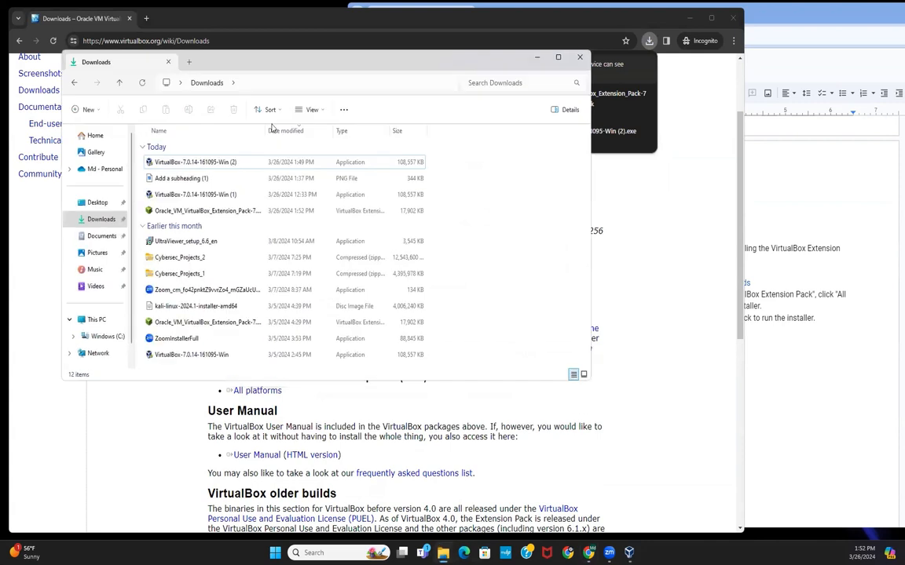
pyautogui.click(98, 236)
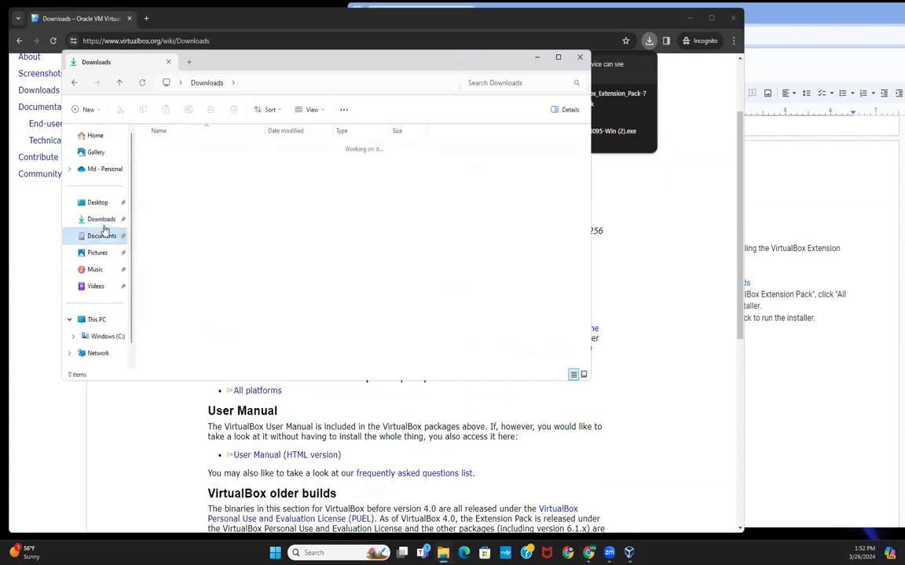
pyautogui.click(102, 221)
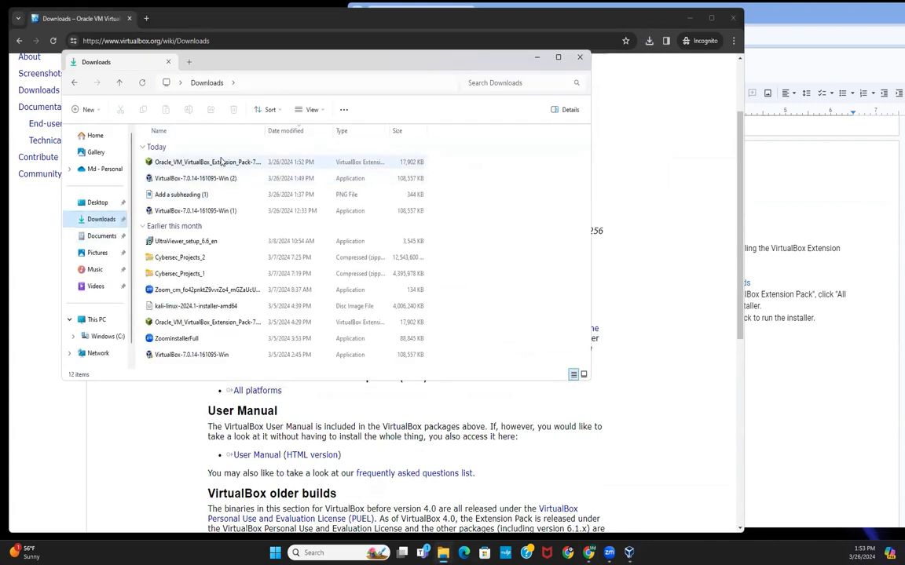
pyautogui.click(217, 163)
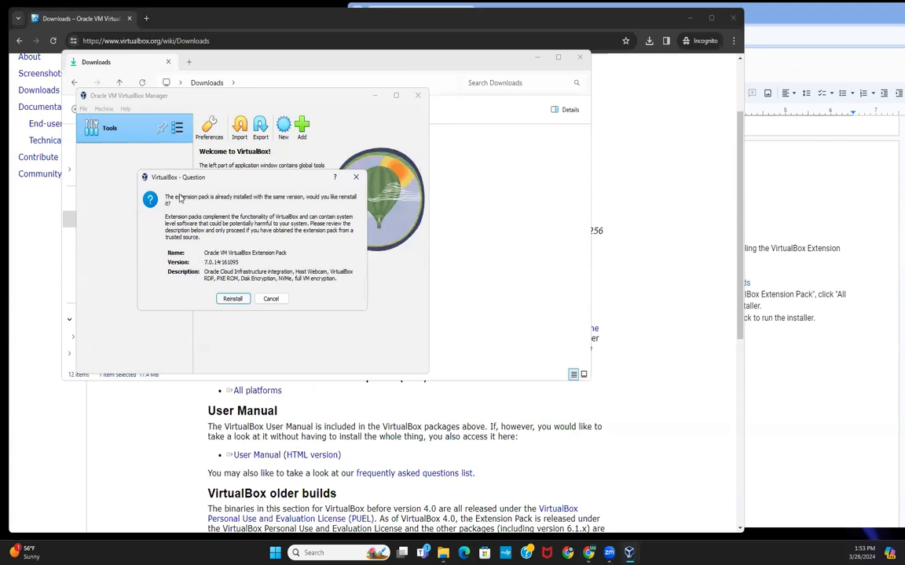
# Step: Reinstall the Extension Pack and accept the VirtualBox license agreement
pyautogui.click(233, 299)
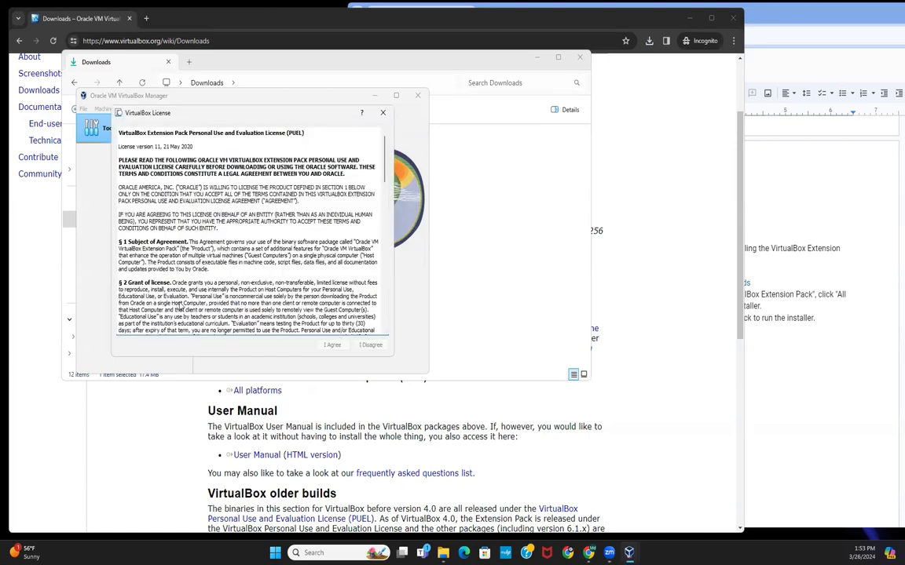
pyautogui.scroll(-20, 188, 236)
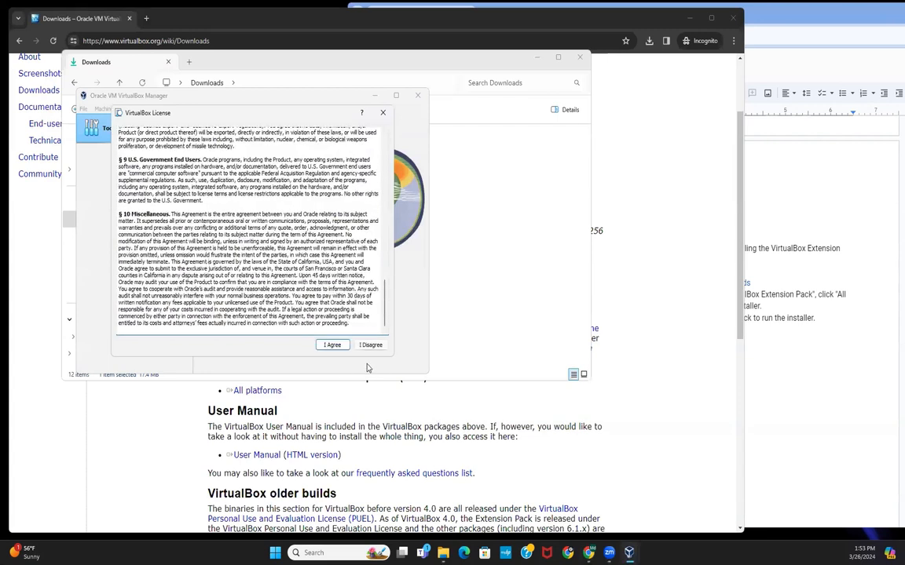
pyautogui.click(333, 344)
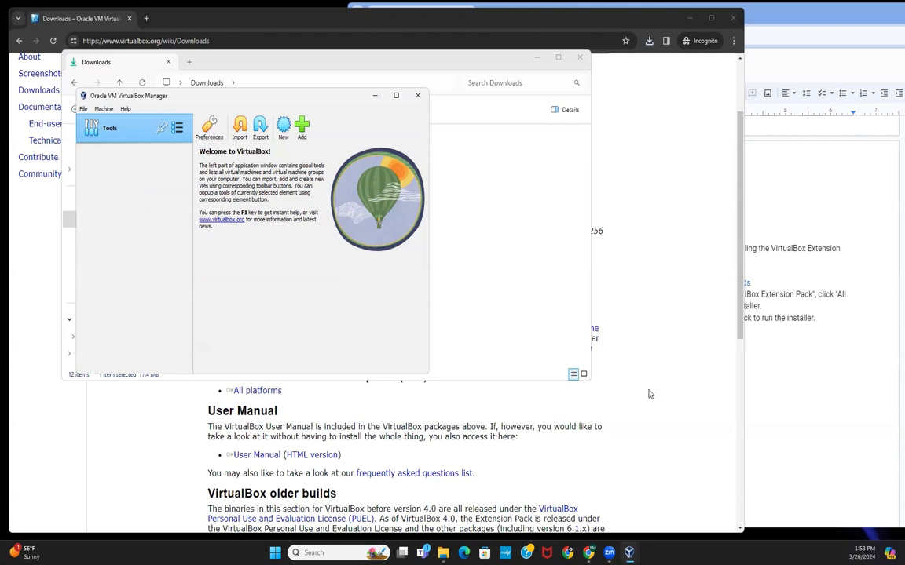
# Step: Review the guide's 'Steps to configure your virtual network' section, highlighting it from heading to last instruction
pyautogui.click(802, 390)
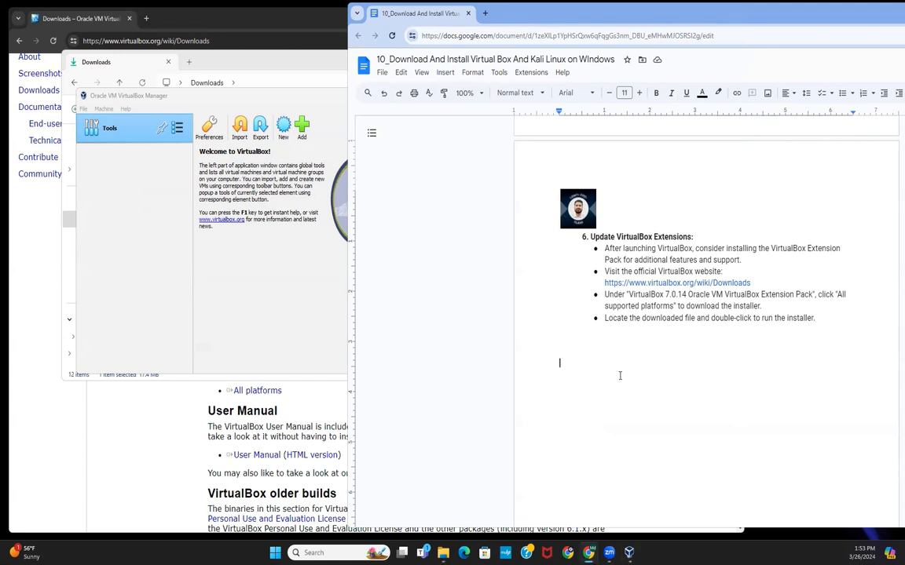
pyautogui.scroll(10, 620, 374)
pyautogui.scroll(3, 620, 376)
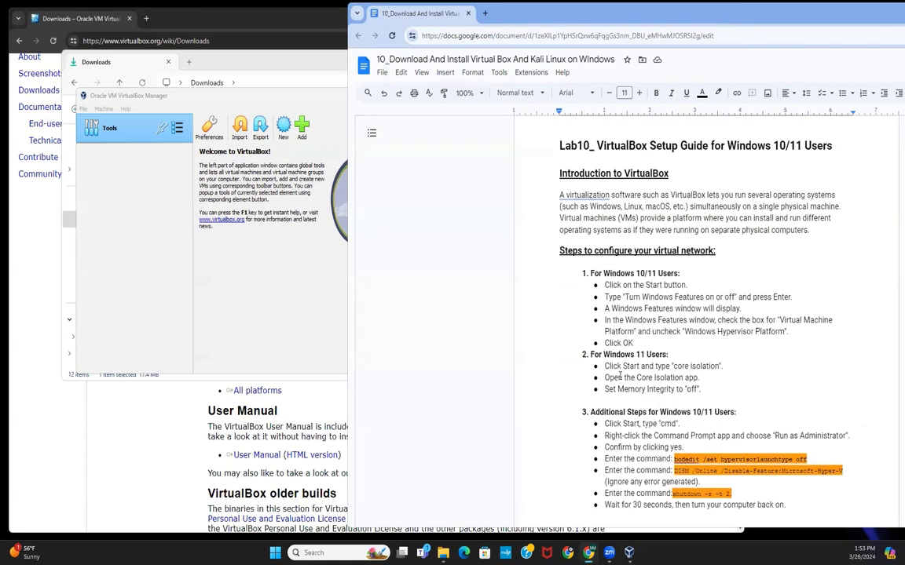
pyautogui.scroll(-3, 620, 376)
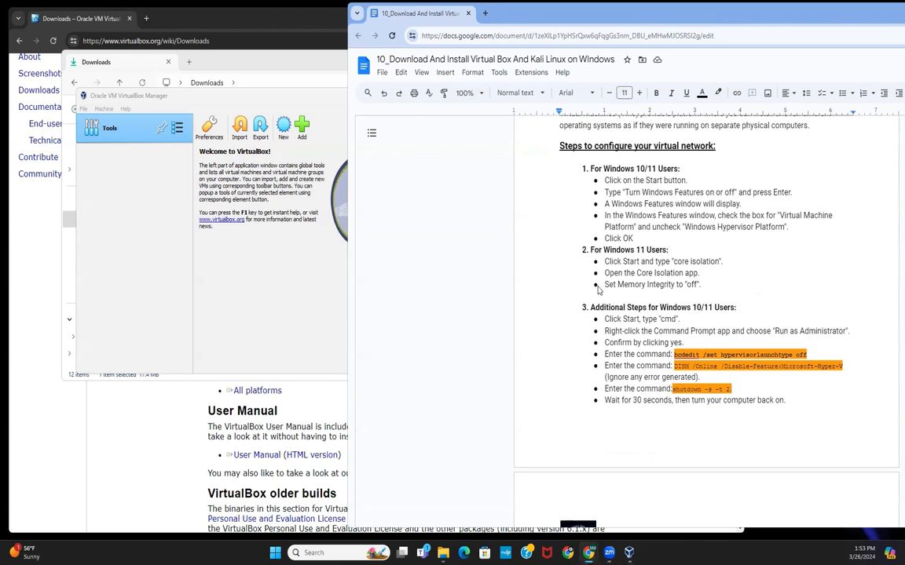
pyautogui.moveTo(560, 146); pyautogui.dragTo(789, 400)
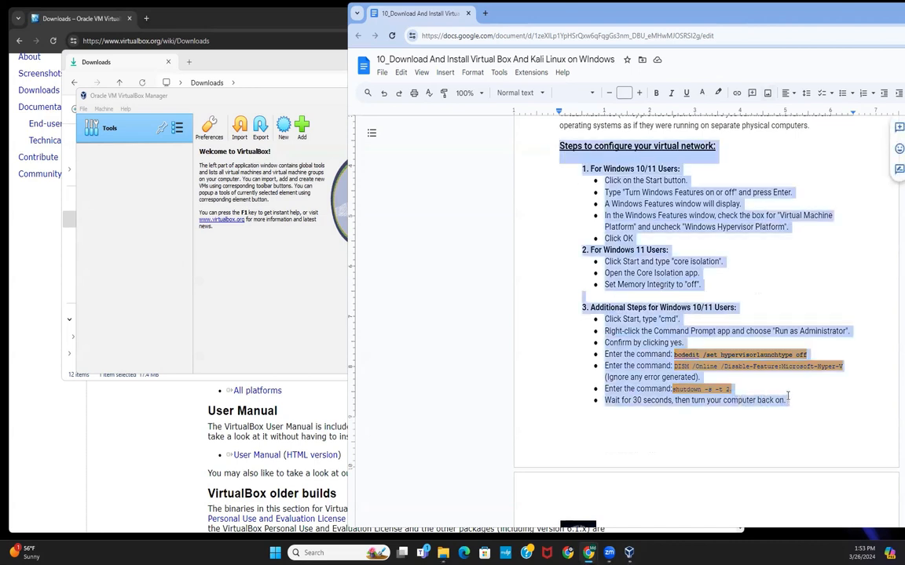
pyautogui.click(790, 401)
pyautogui.scroll(-2, 646, 405)
pyautogui.scroll(-2, 647, 405)
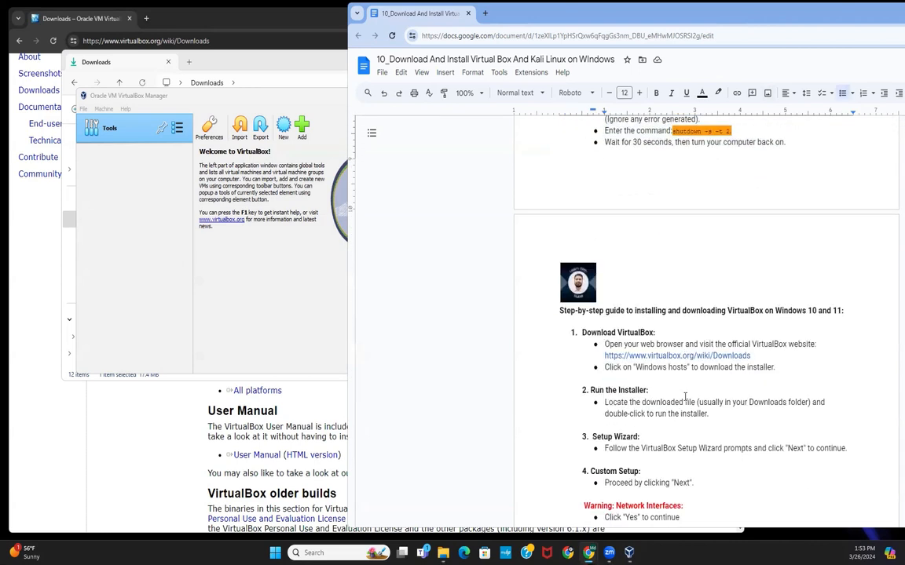
pyautogui.scroll(2, 628, 293)
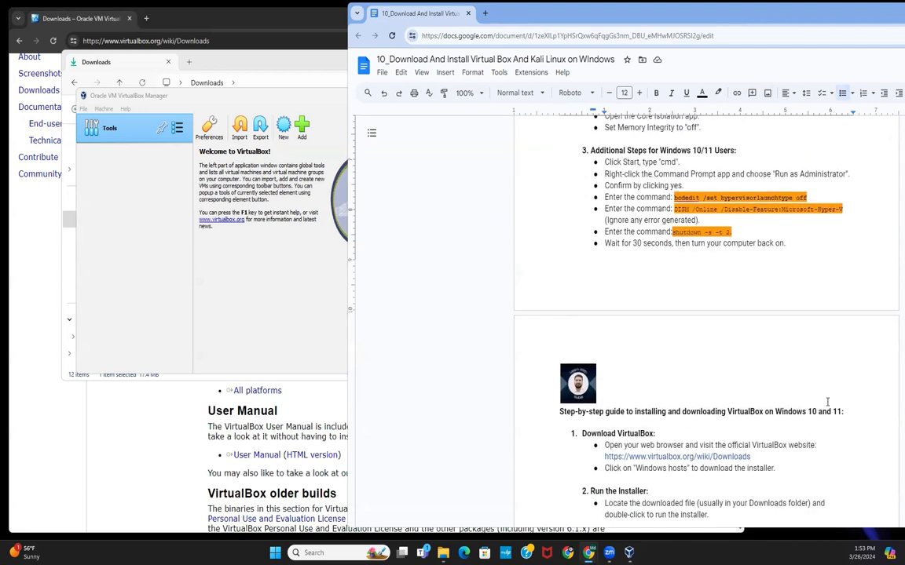